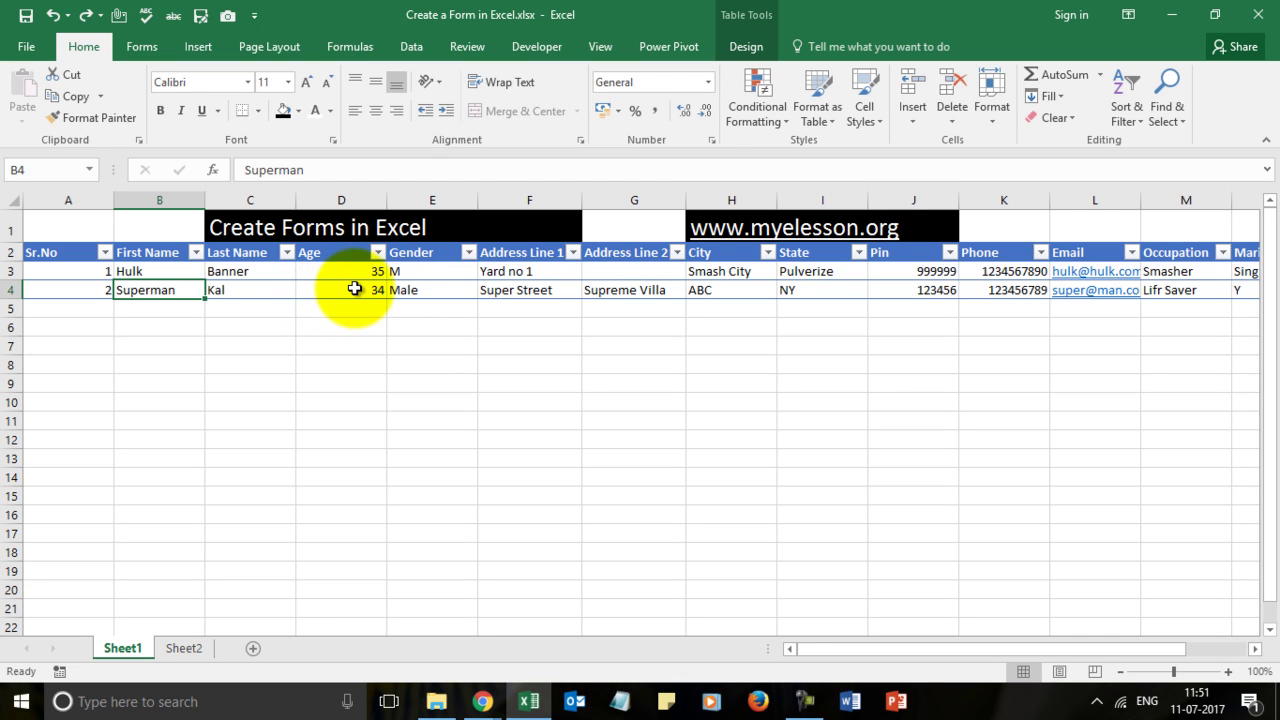
Start a new record in the data form with Sr.No 3 and first name Magneto
click(142, 47)
click(16, 104)
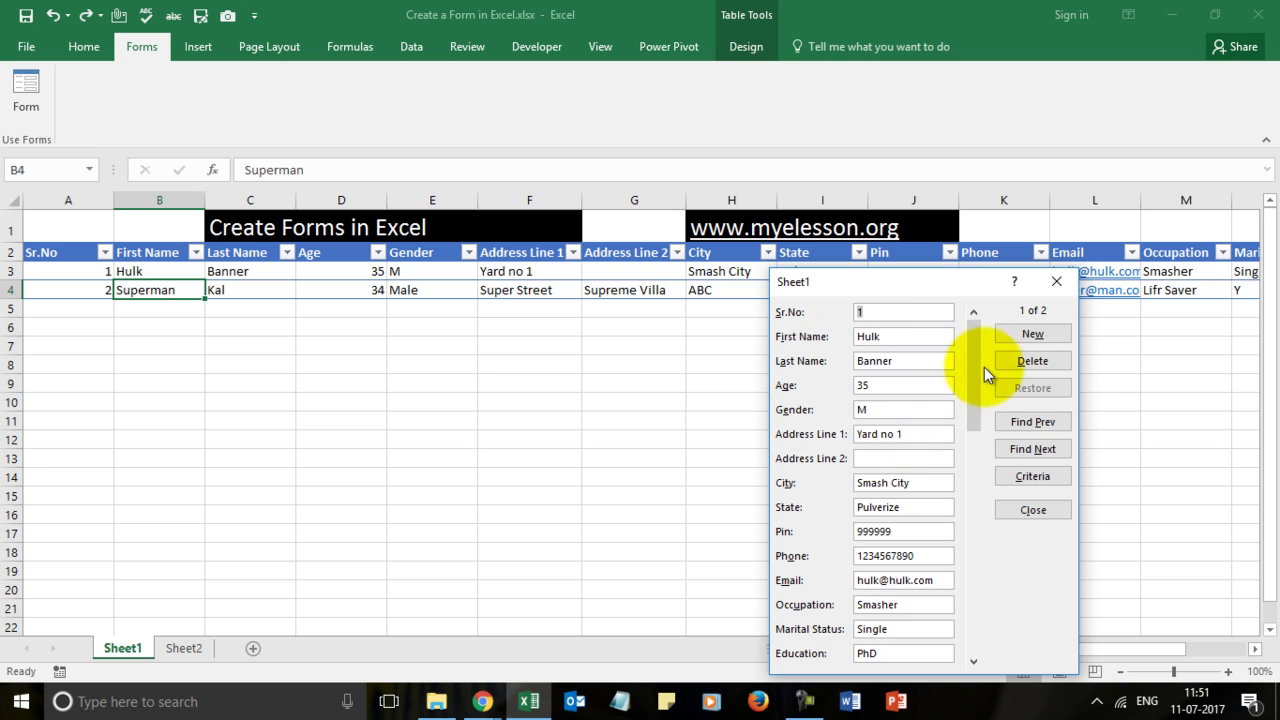
click(1028, 335)
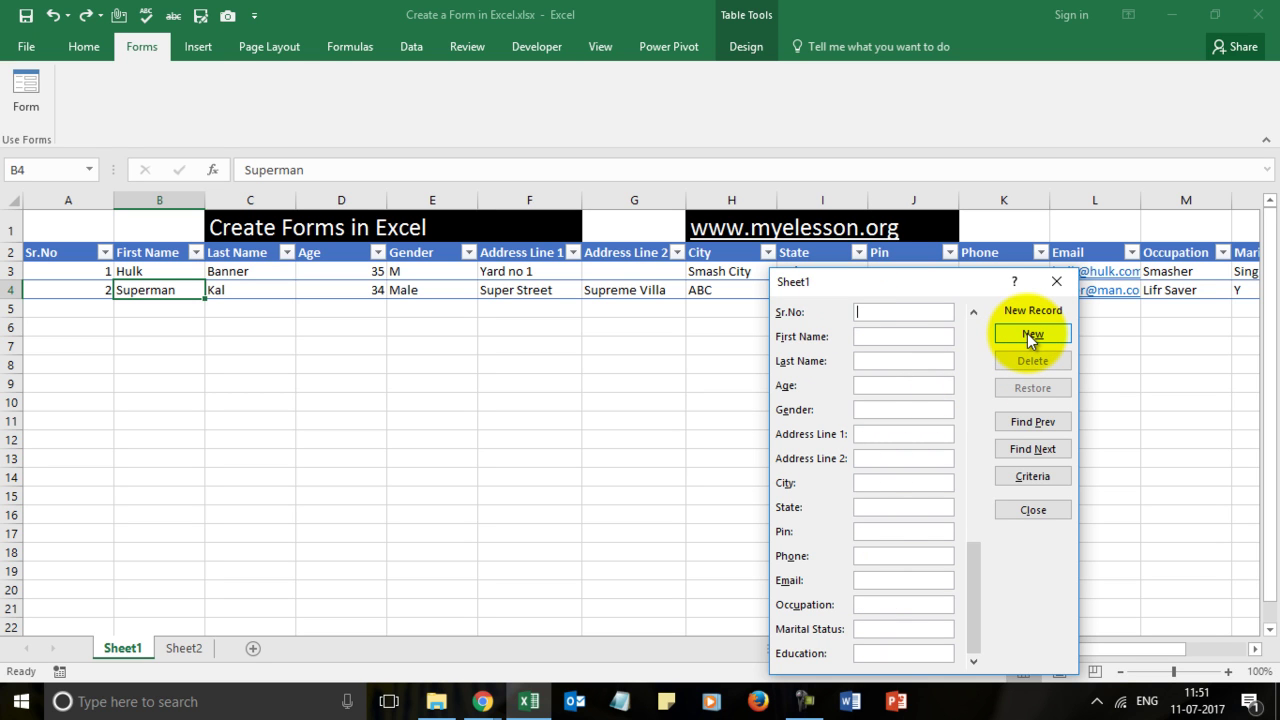
text(3)
key(Tab)
text(ma)
key(BackSpace)
key(BackSpace)
text(Magneto)
key(Tab)
Fill in last name k, age 78, gender M, addresses io/po, city kjhdasf, pin 123456, and add it
text(k)
key(Tab)
text(78)
key(Tab)
text(m)
key(BackSpace)
text(M)
key(Tab)
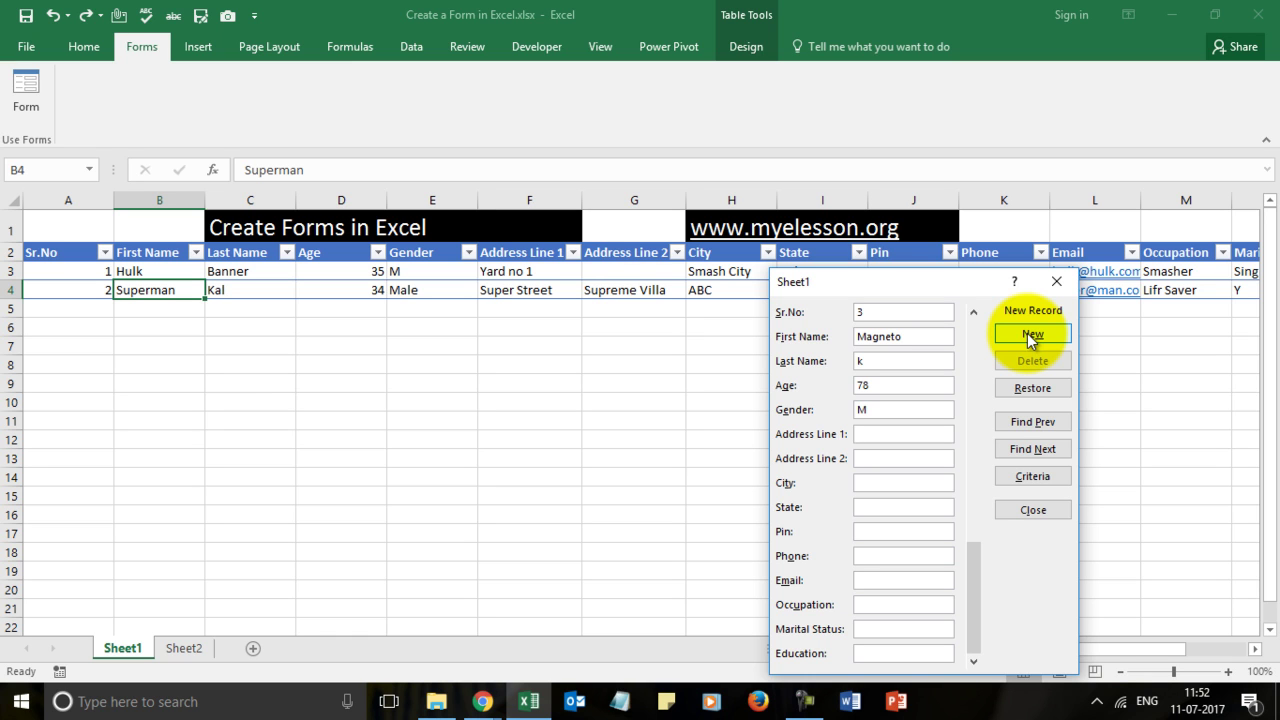
text(io)
key(Tab)
text(po)
key(Tab)
text(kjhdasf)
key(Tab)
text(123456)
click(1025, 333)
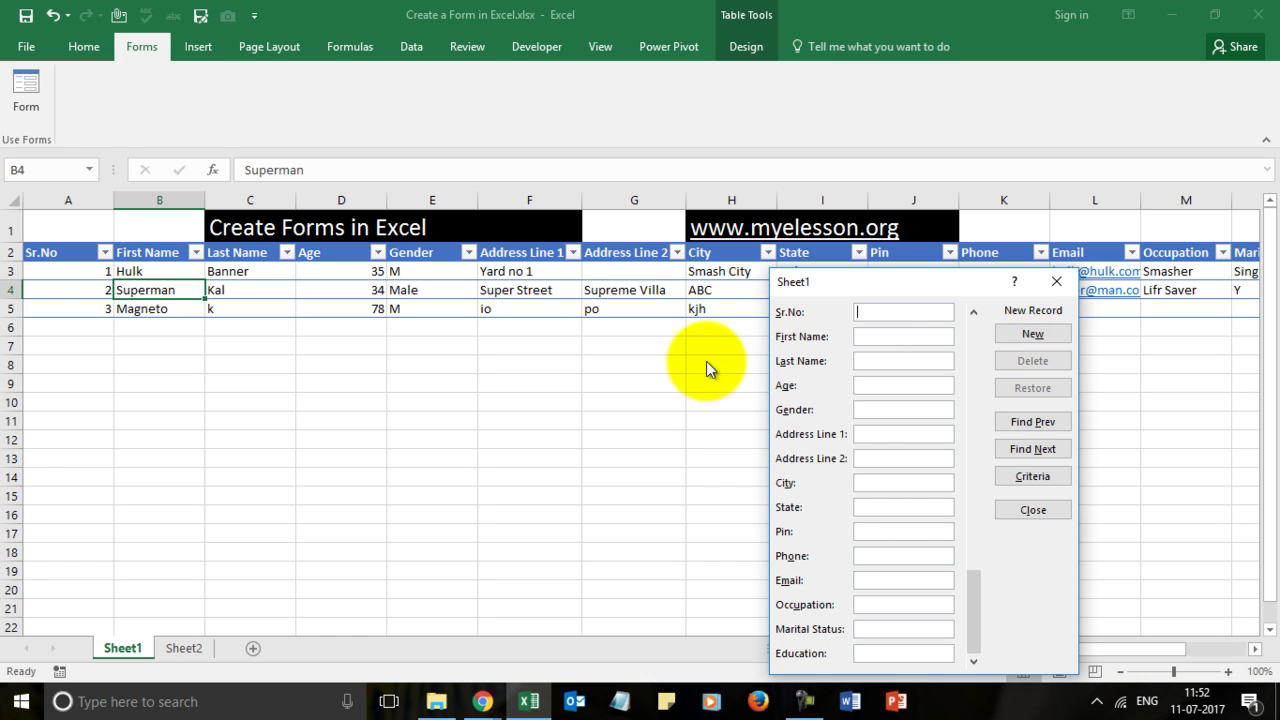
Close the form, reopen it from cell B5 and step through the records to Magneto's
click(1057, 283)
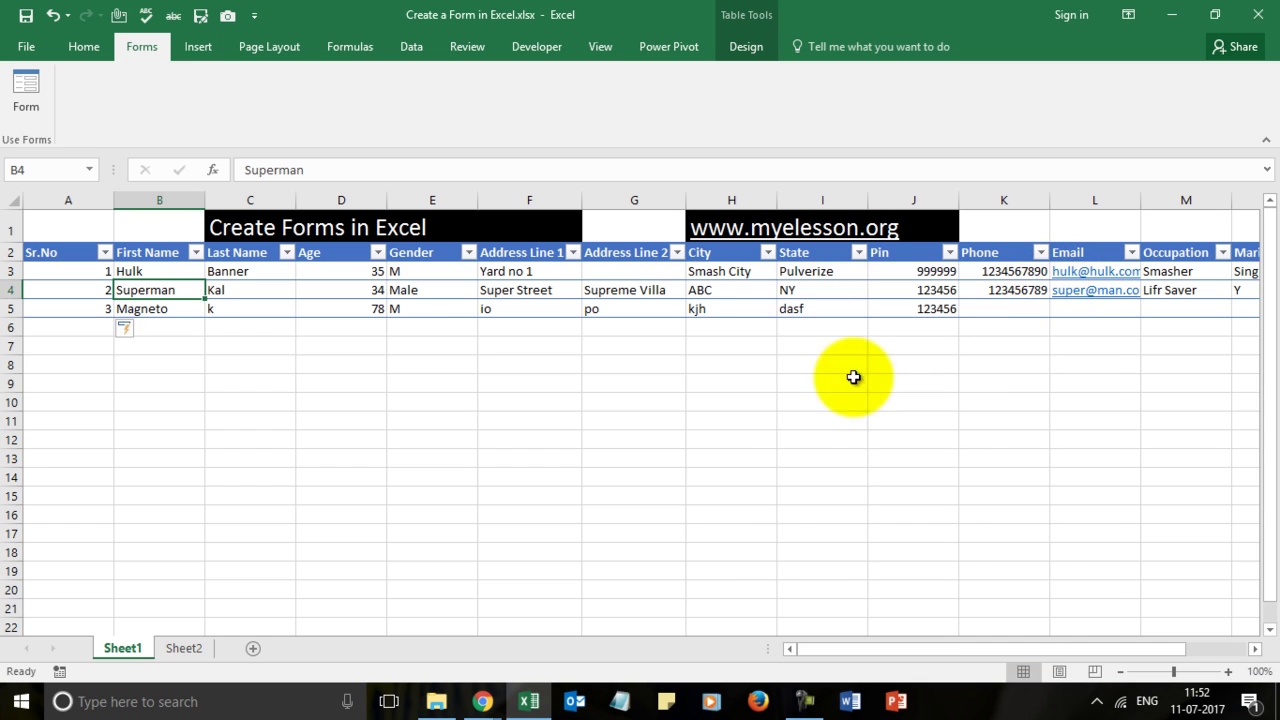
click(150, 309)
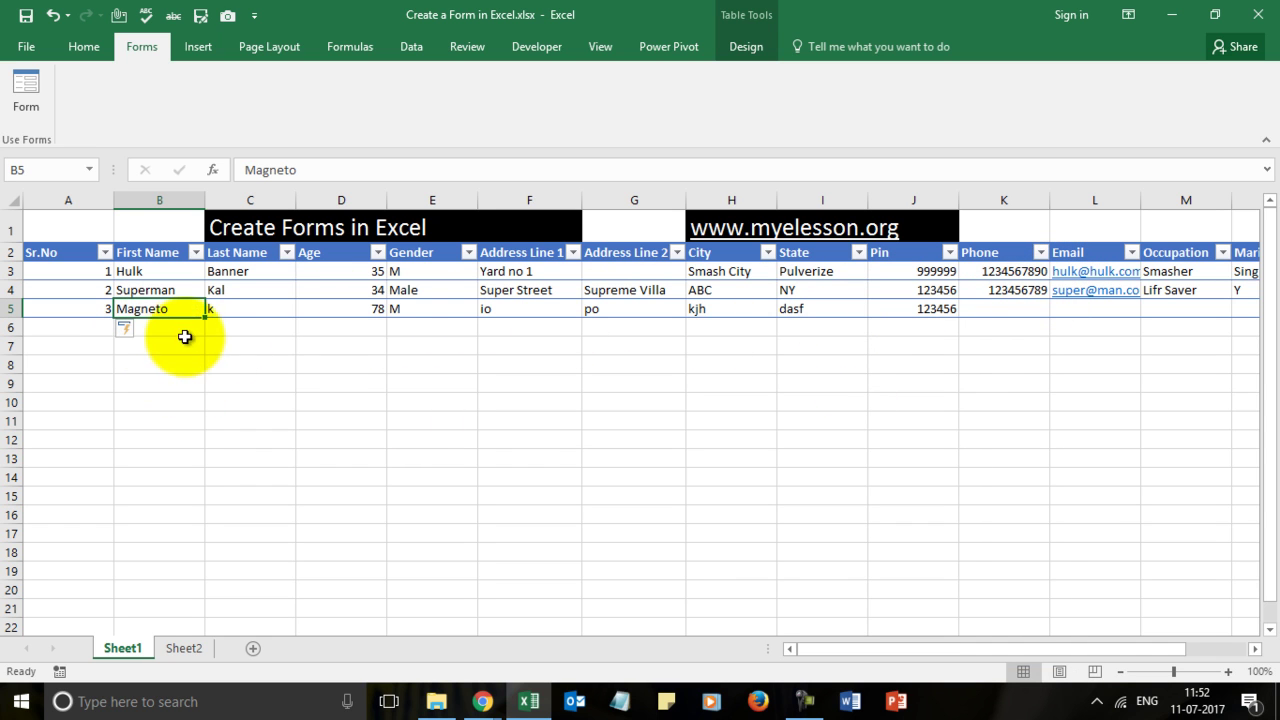
click(26, 88)
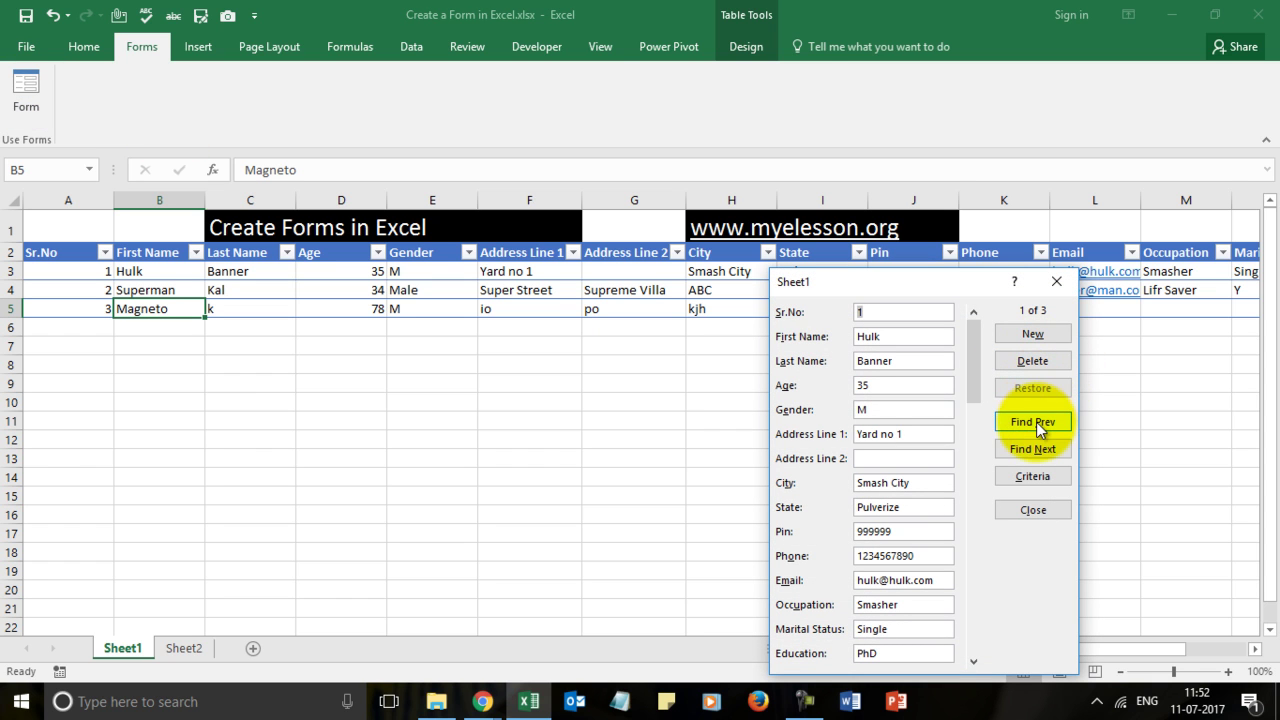
click(1040, 423)
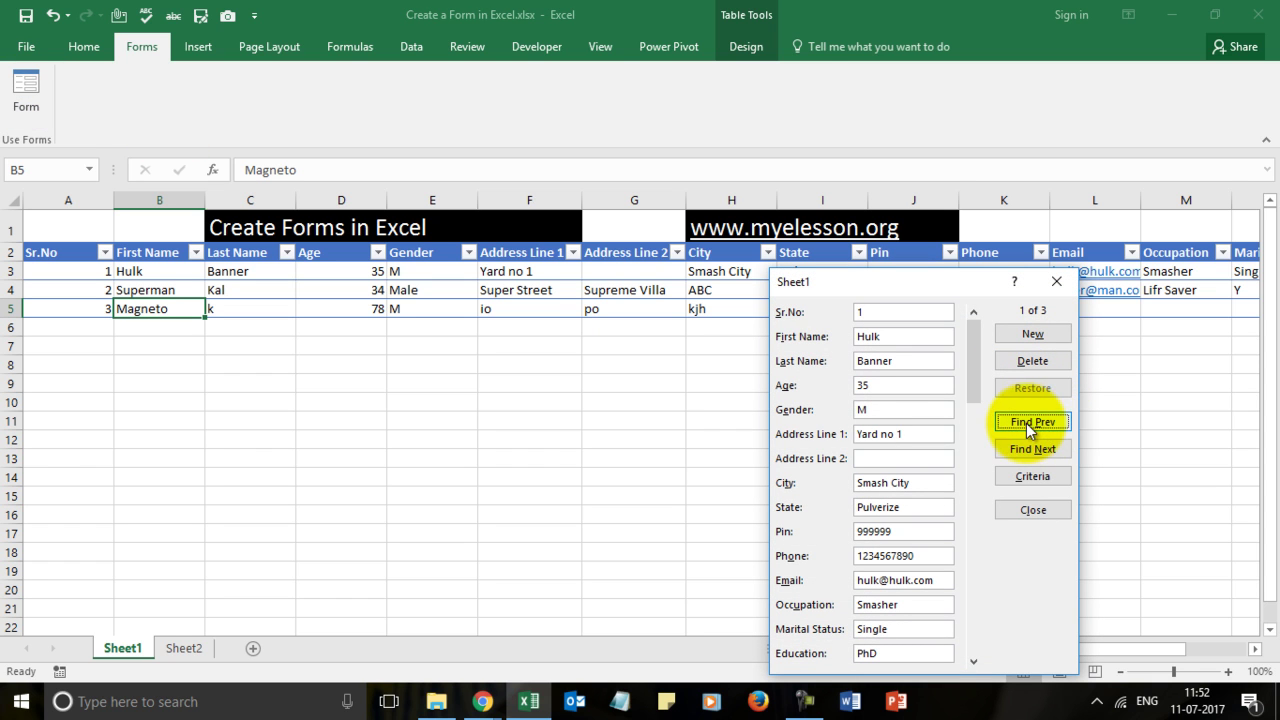
click(1018, 449)
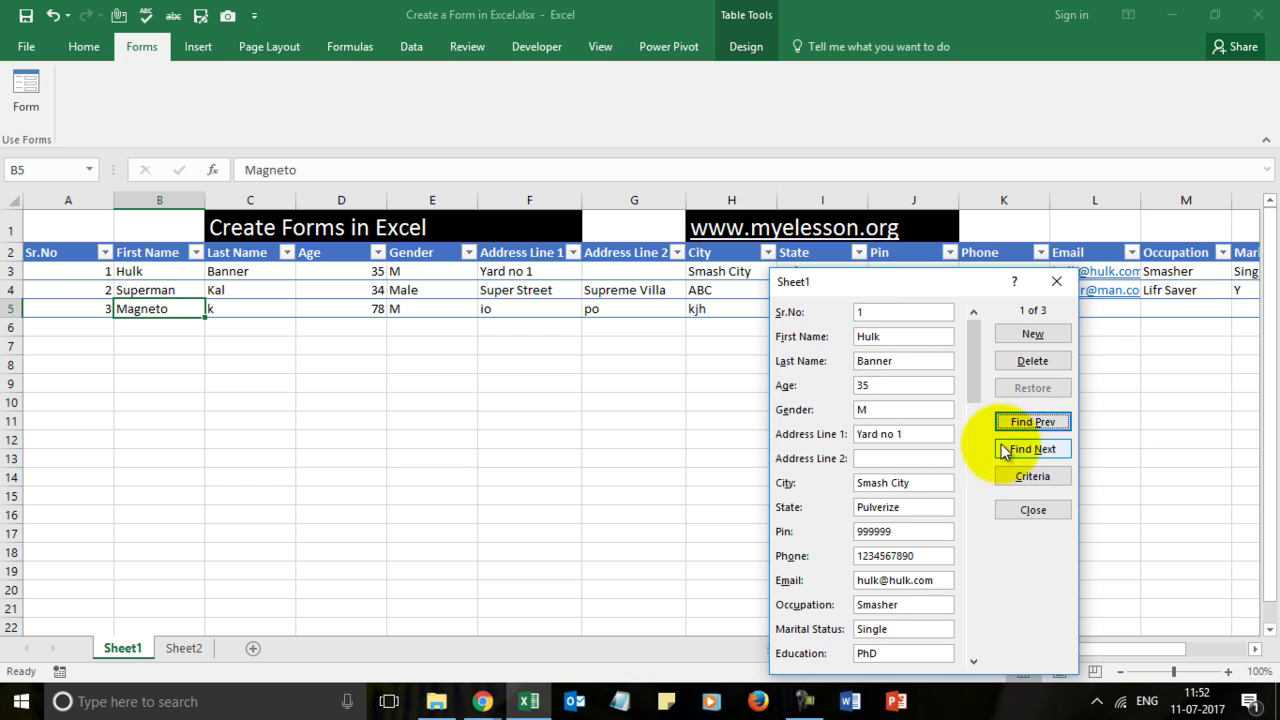
click(1008, 448)
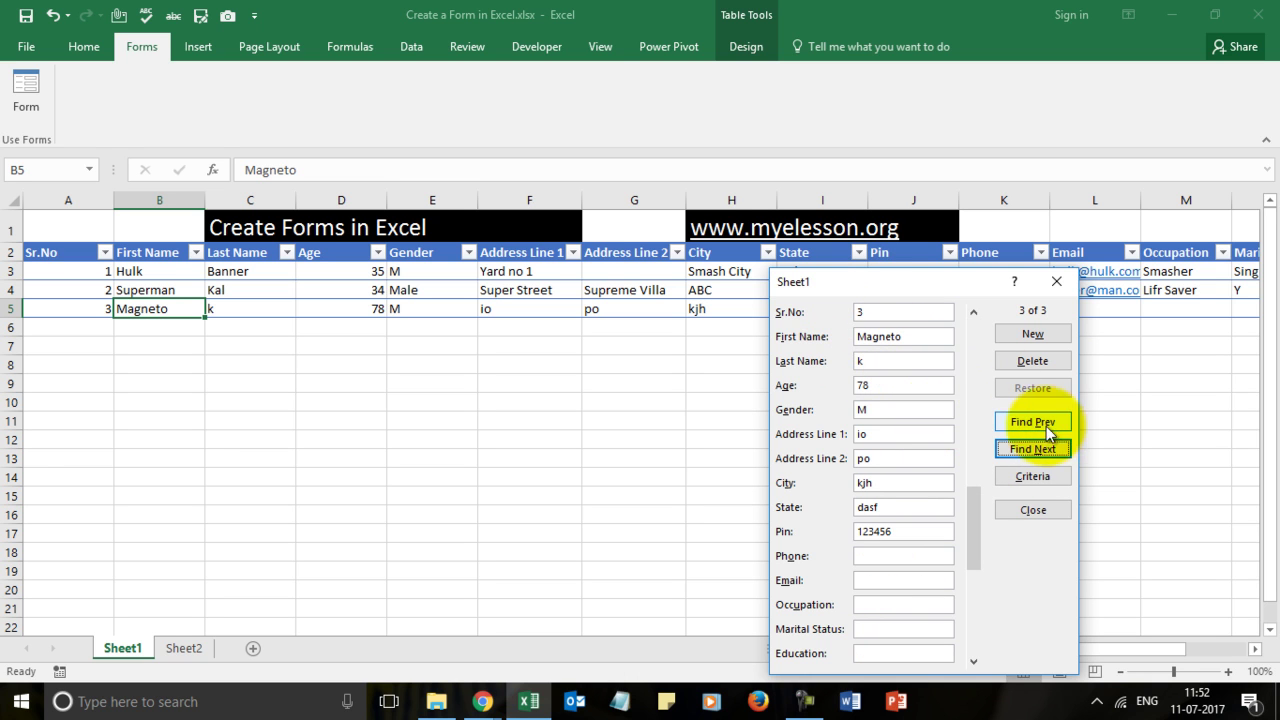
click(1034, 477)
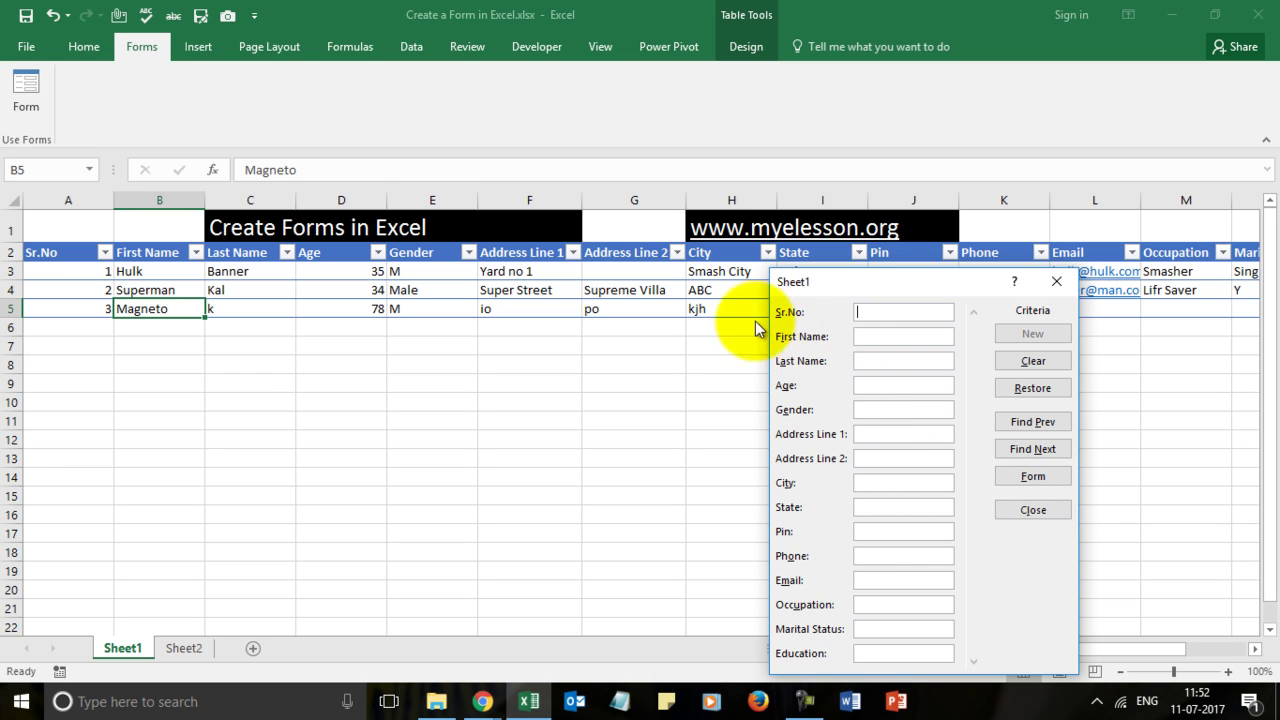
key(Escape)
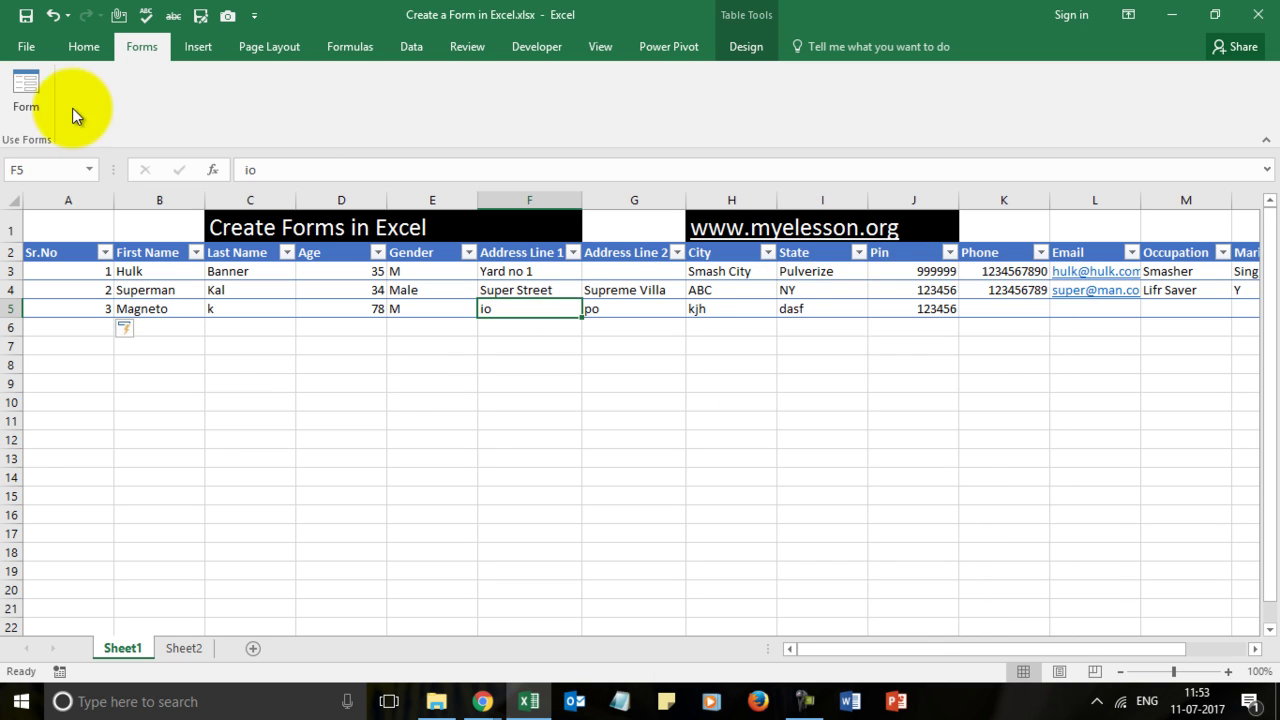
Reopen the form, browse Hulk and Superman, then search by Criteria for Sr.No 3
click(26, 88)
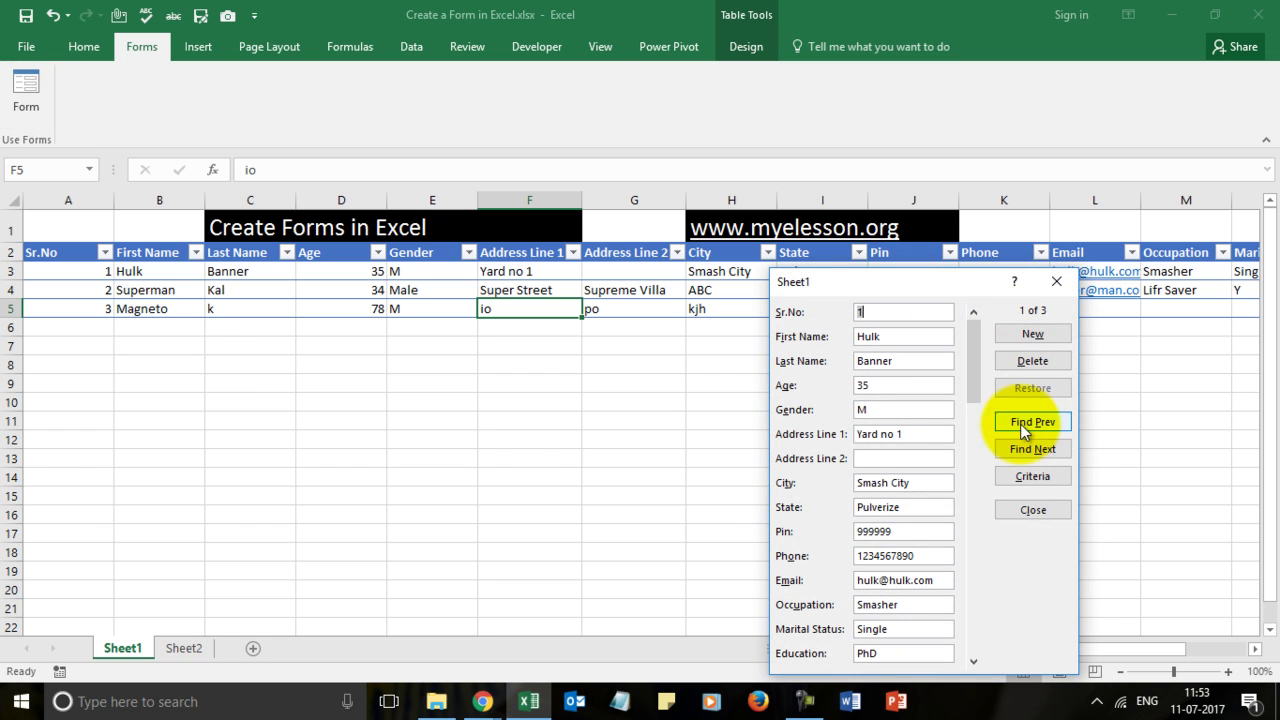
click(1028, 449)
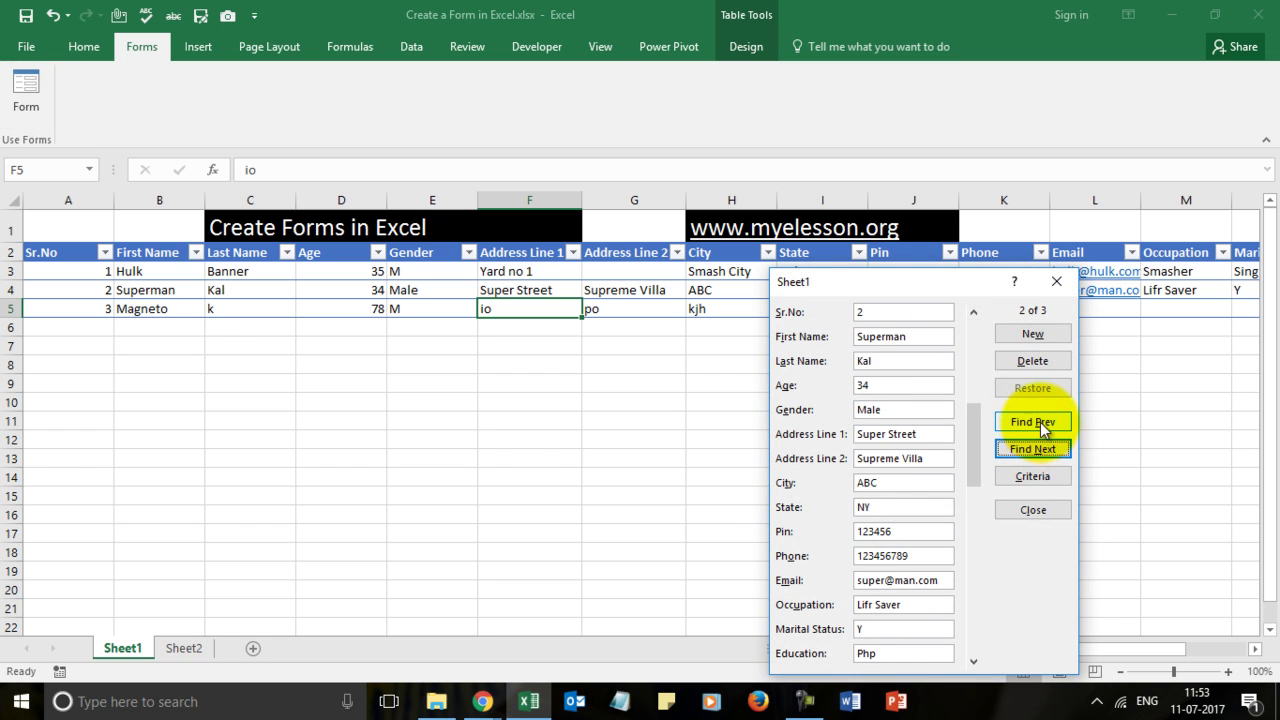
click(1040, 422)
click(1040, 455)
click(1034, 475)
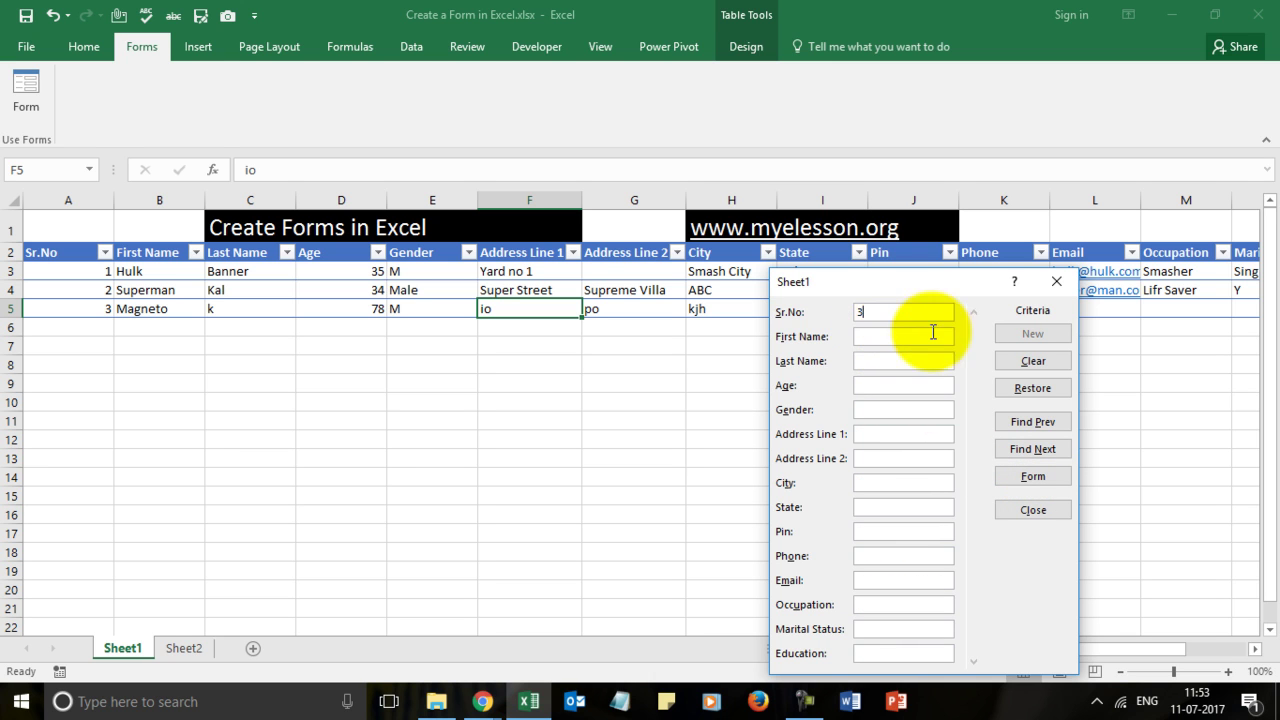
click(1035, 452)
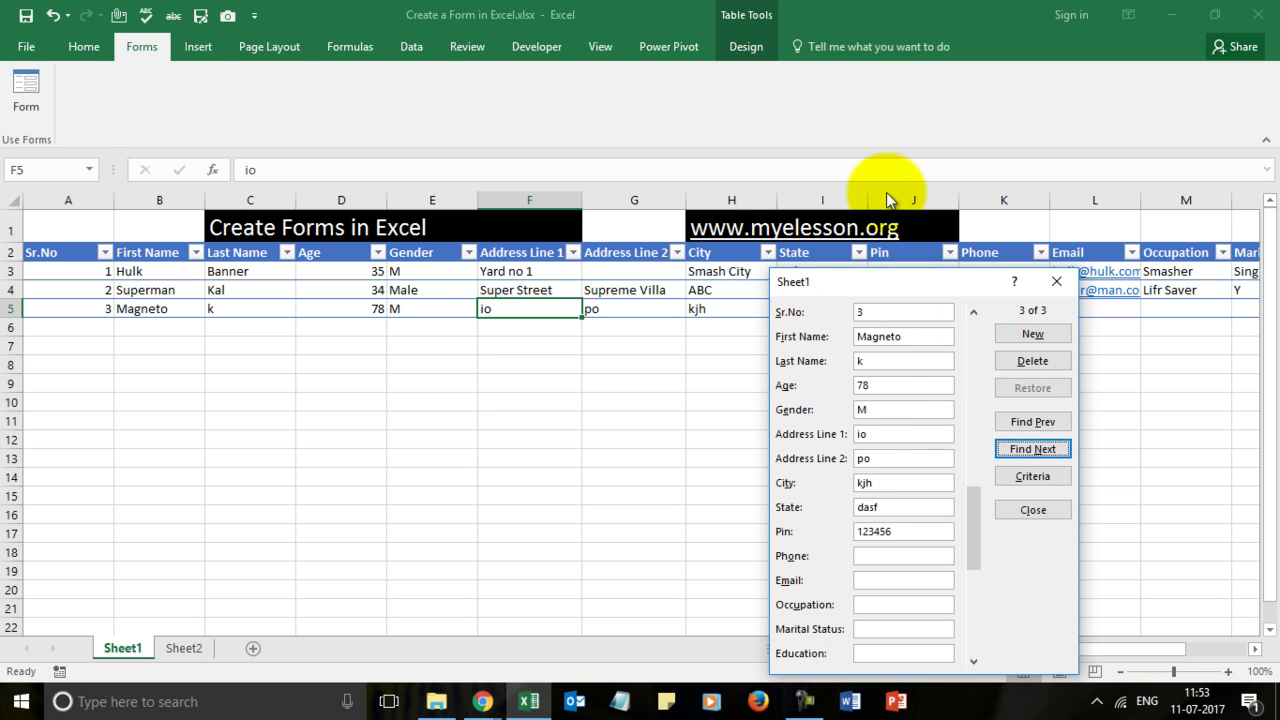
Change Magneto's gender from M to Male, close the form, and go to Sheet2
click(890, 411)
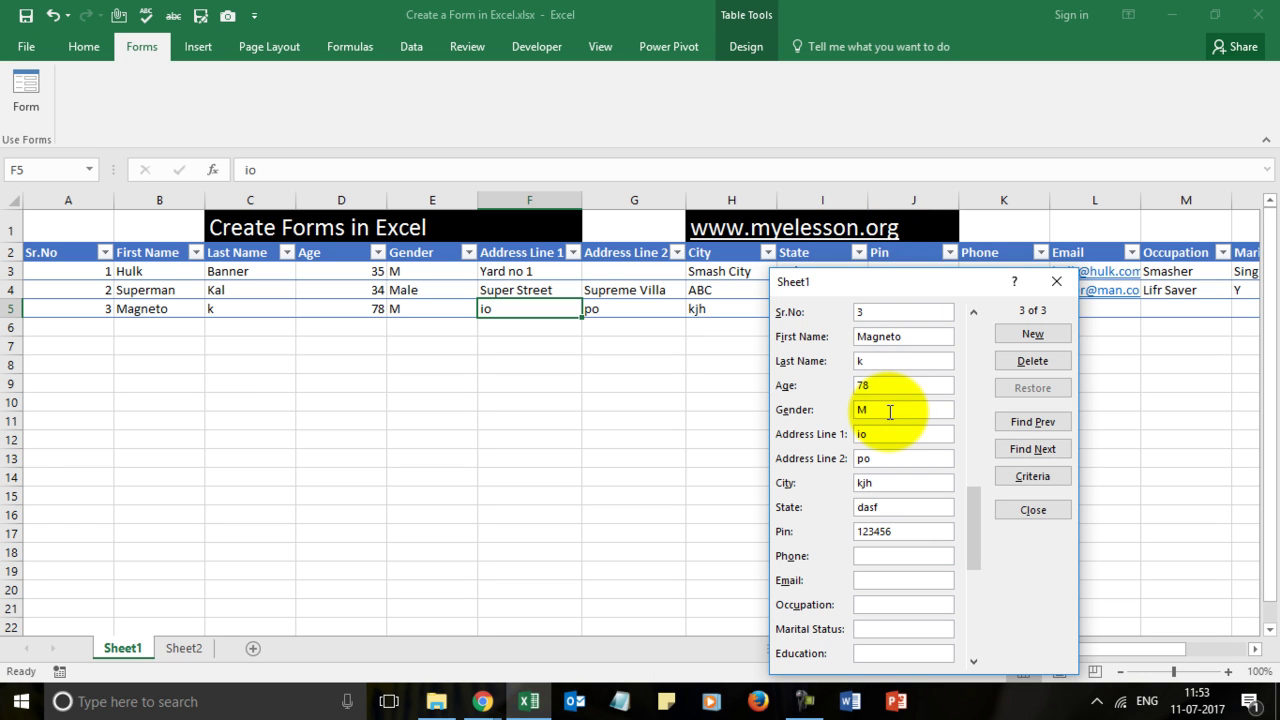
text(ale)
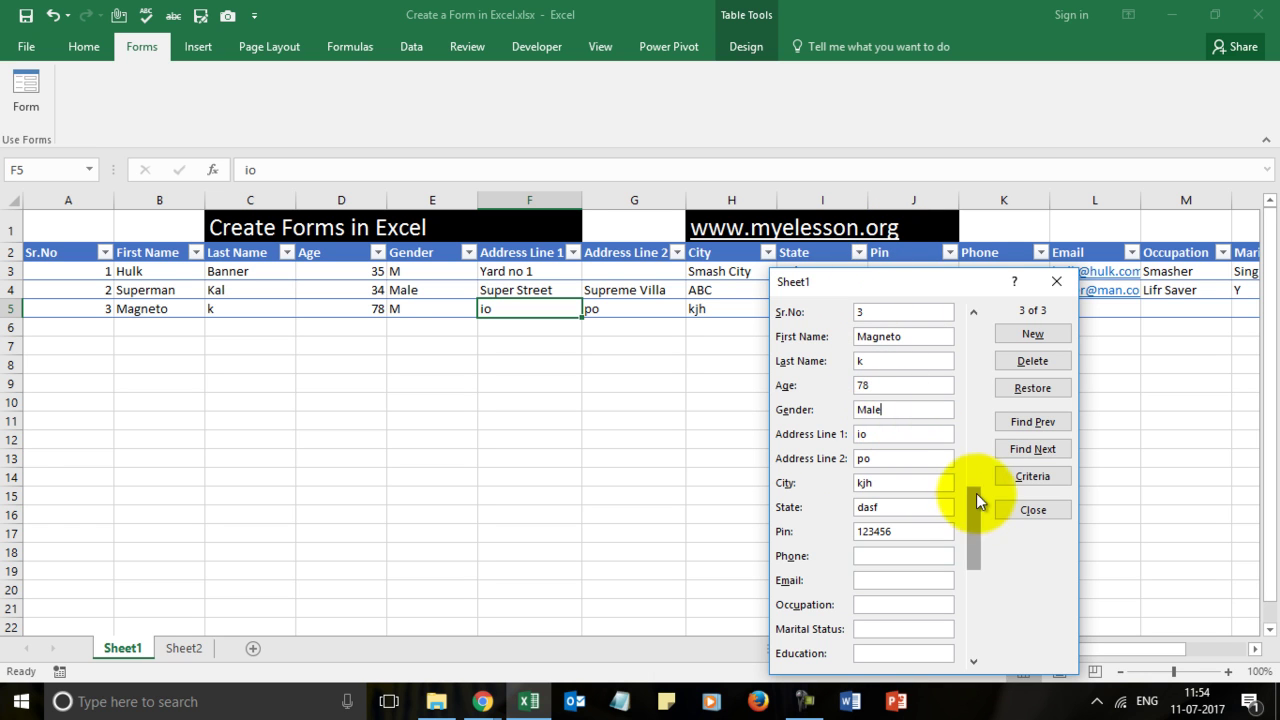
click(1025, 510)
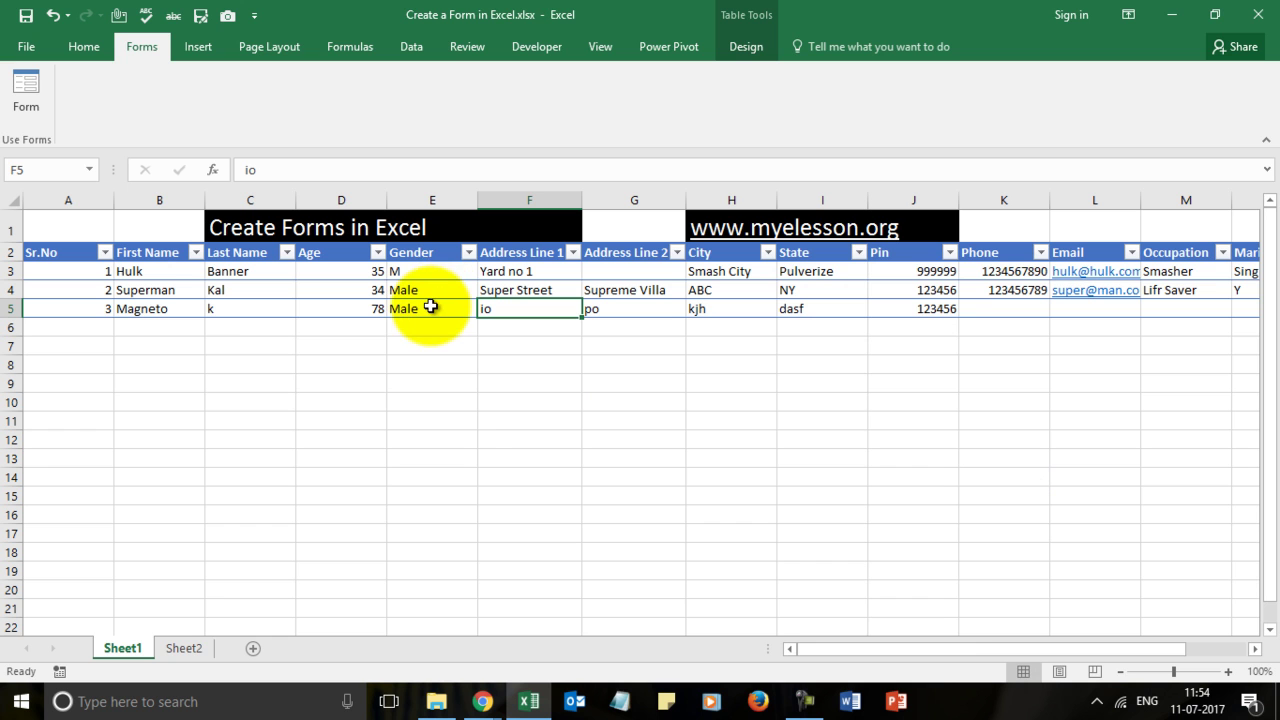
click(184, 649)
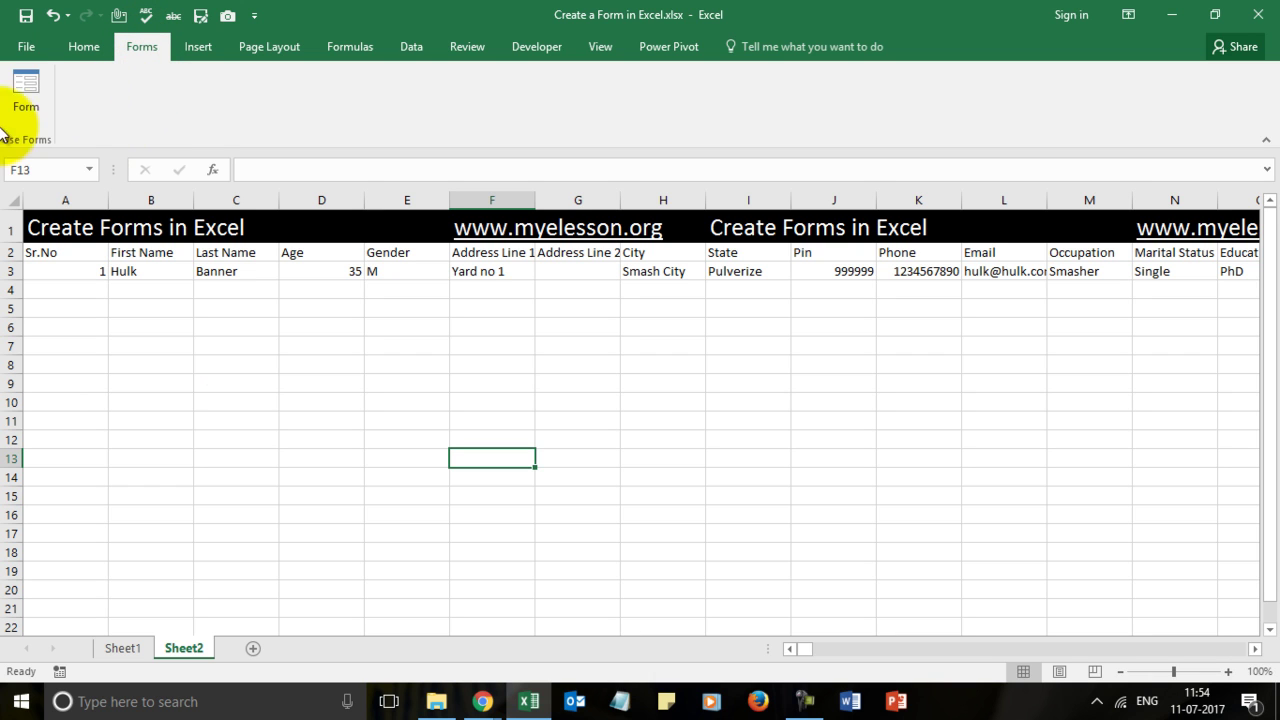
Add a new custom ribbon tab in Excel Options and name it Data Forms
click(30, 50)
click(37, 572)
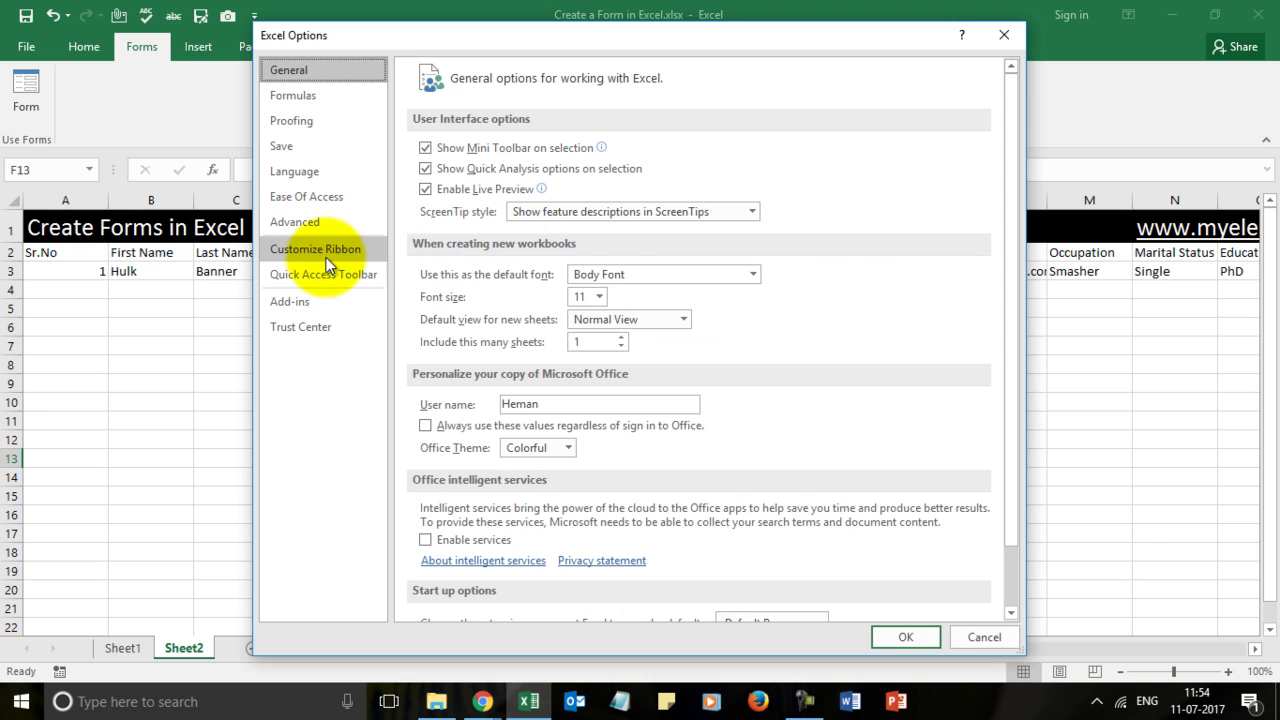
click(325, 250)
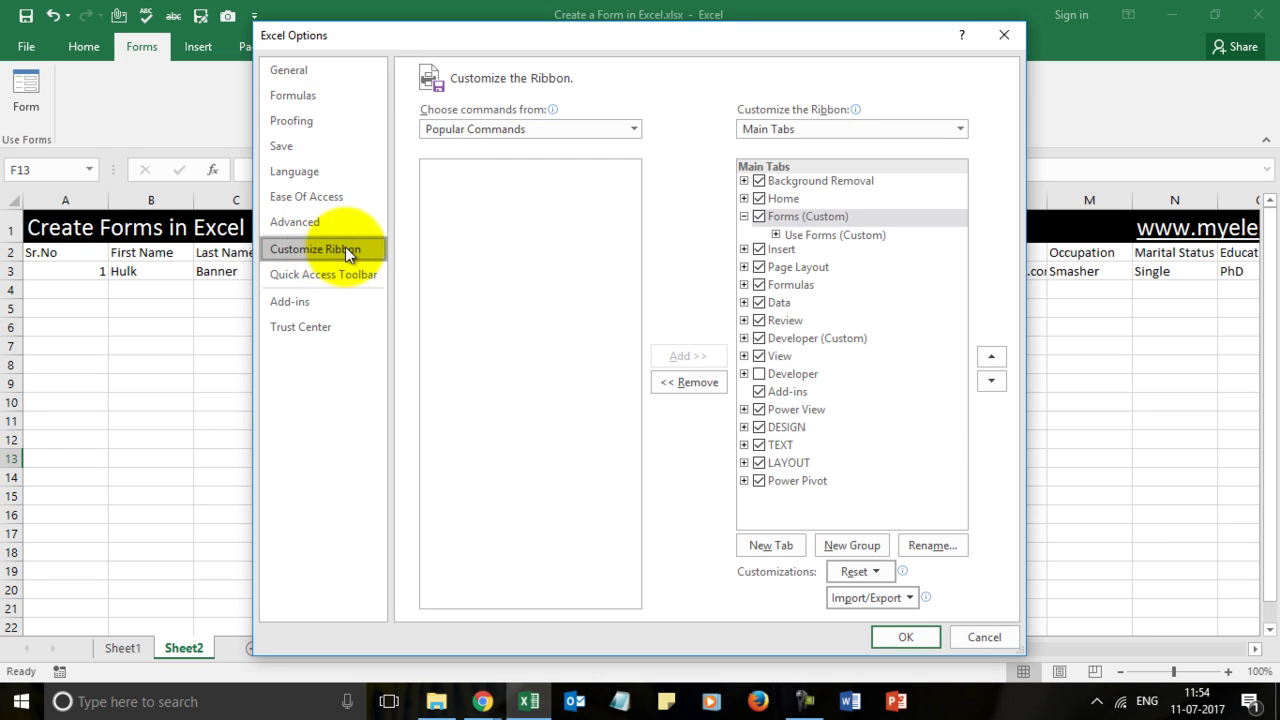
click(760, 545)
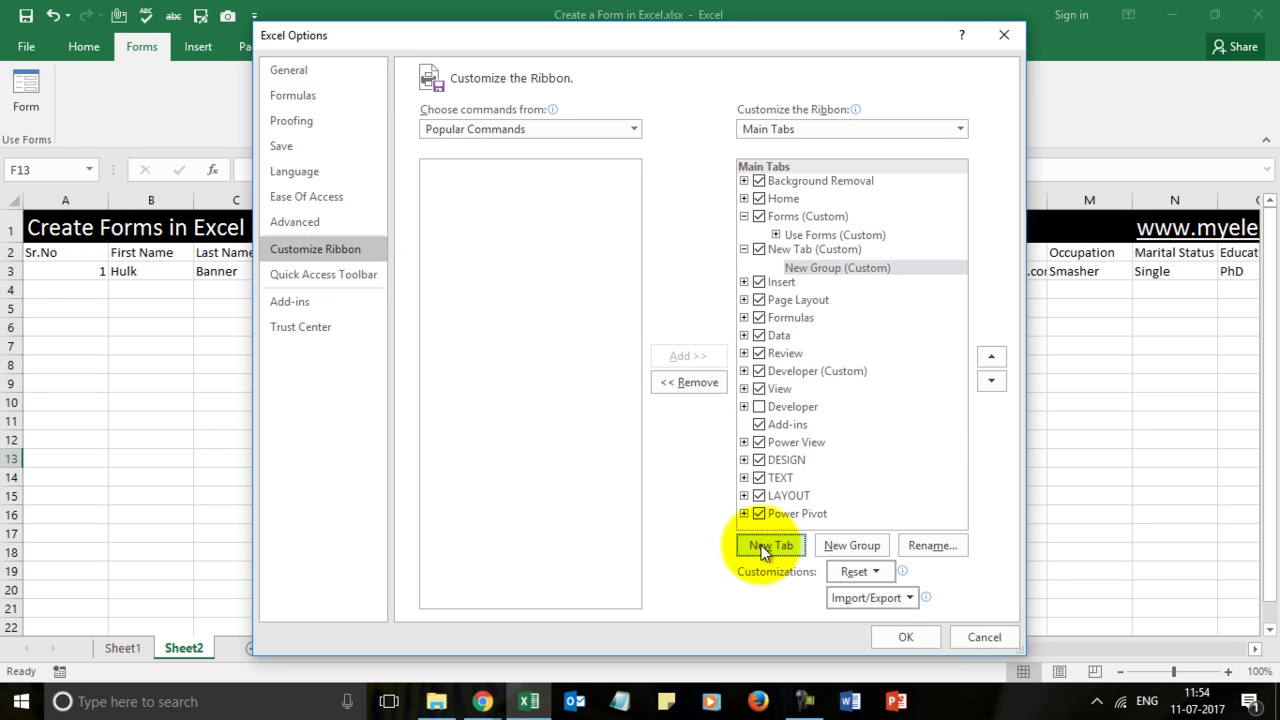
click(827, 251)
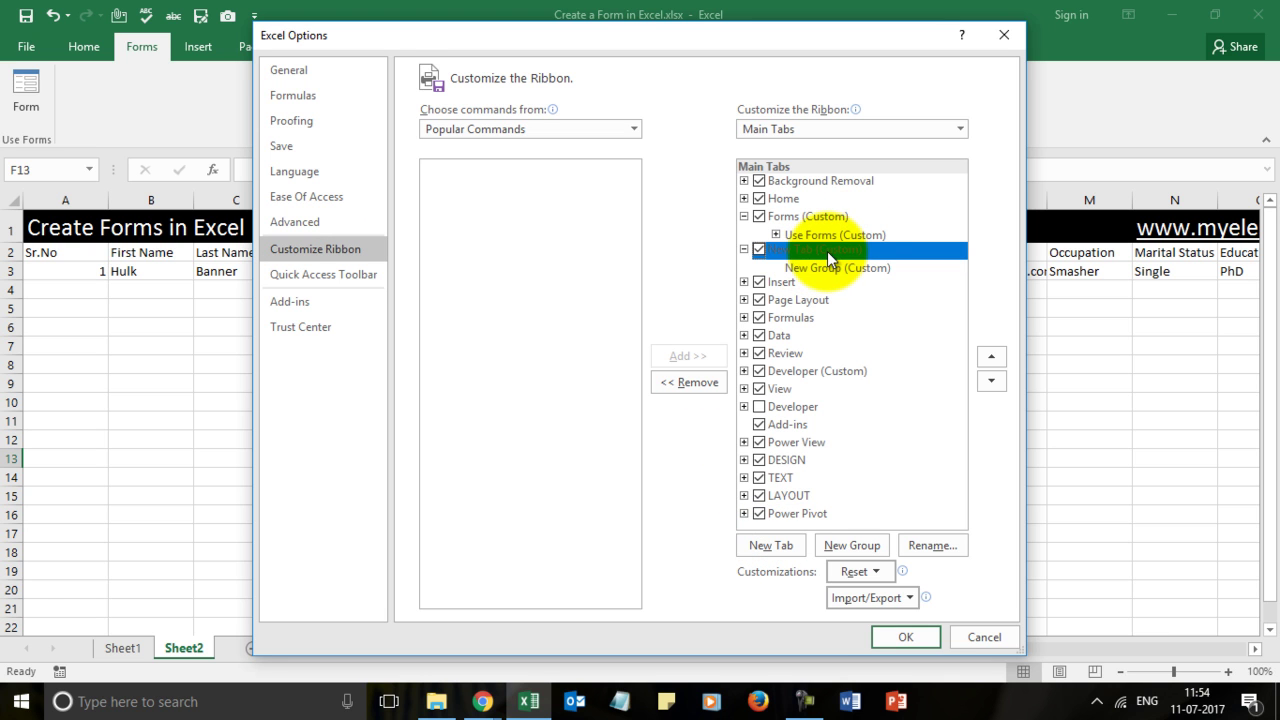
right_click(826, 252)
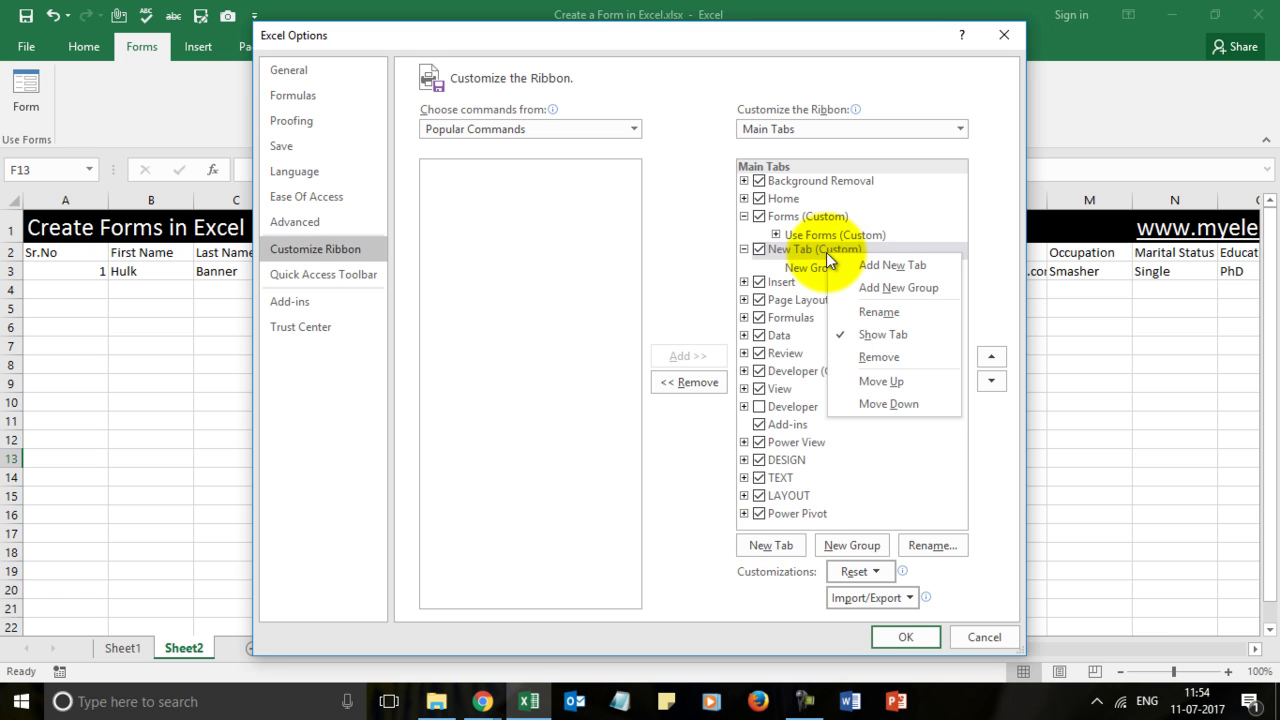
click(870, 314)
text(Ma)
key(BackSpace)
text(Data)
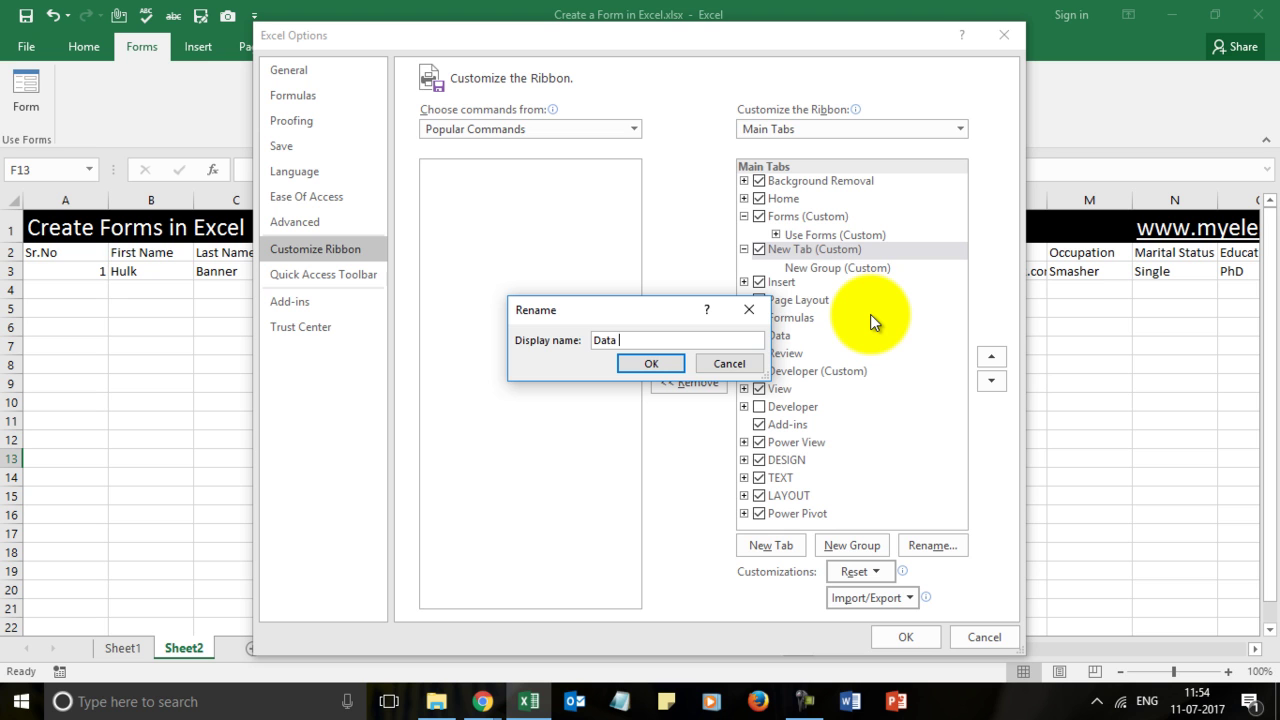
text( Forms)
click(645, 364)
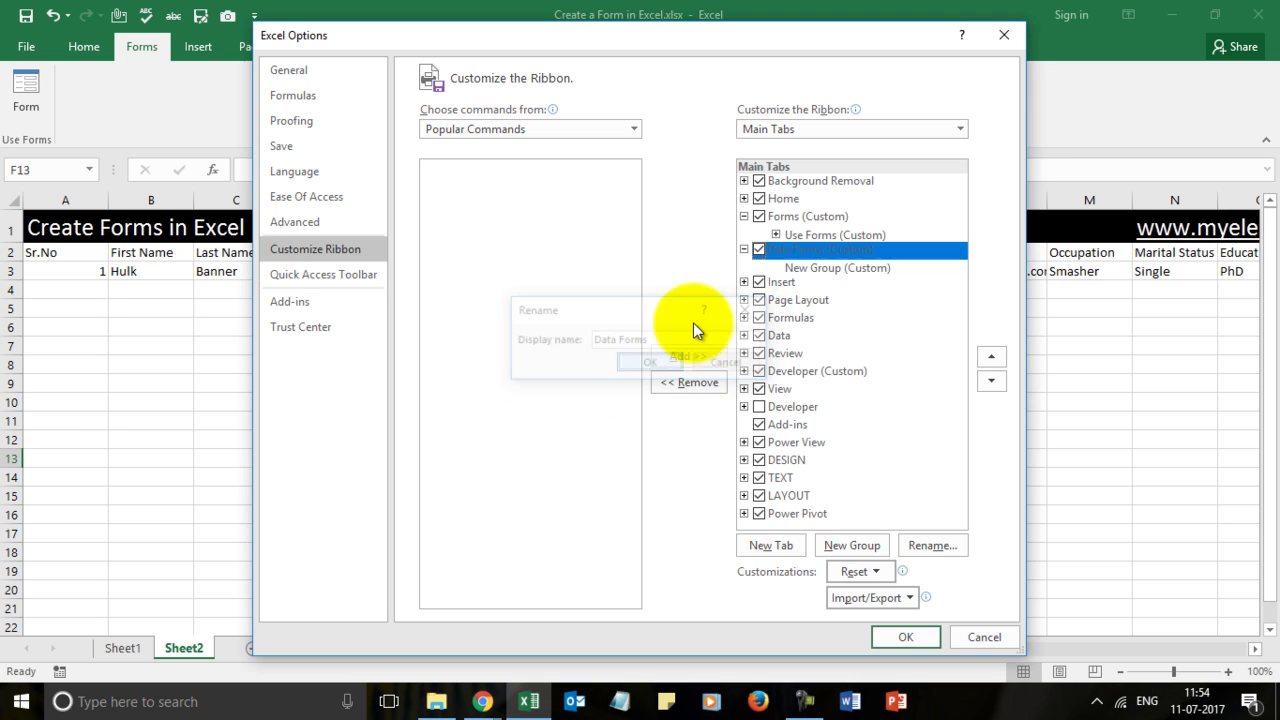
Rename the tab's new group to Data Forms and give it a symbol
click(834, 268)
right_click(829, 272)
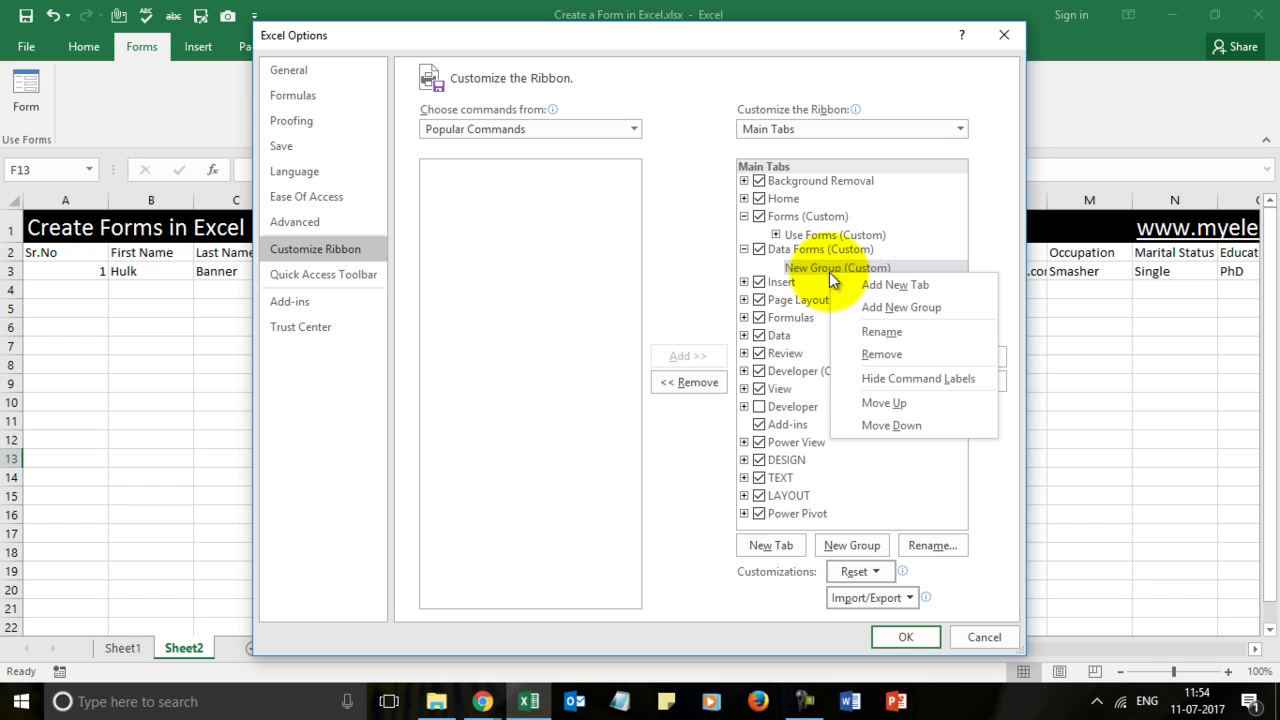
click(889, 337)
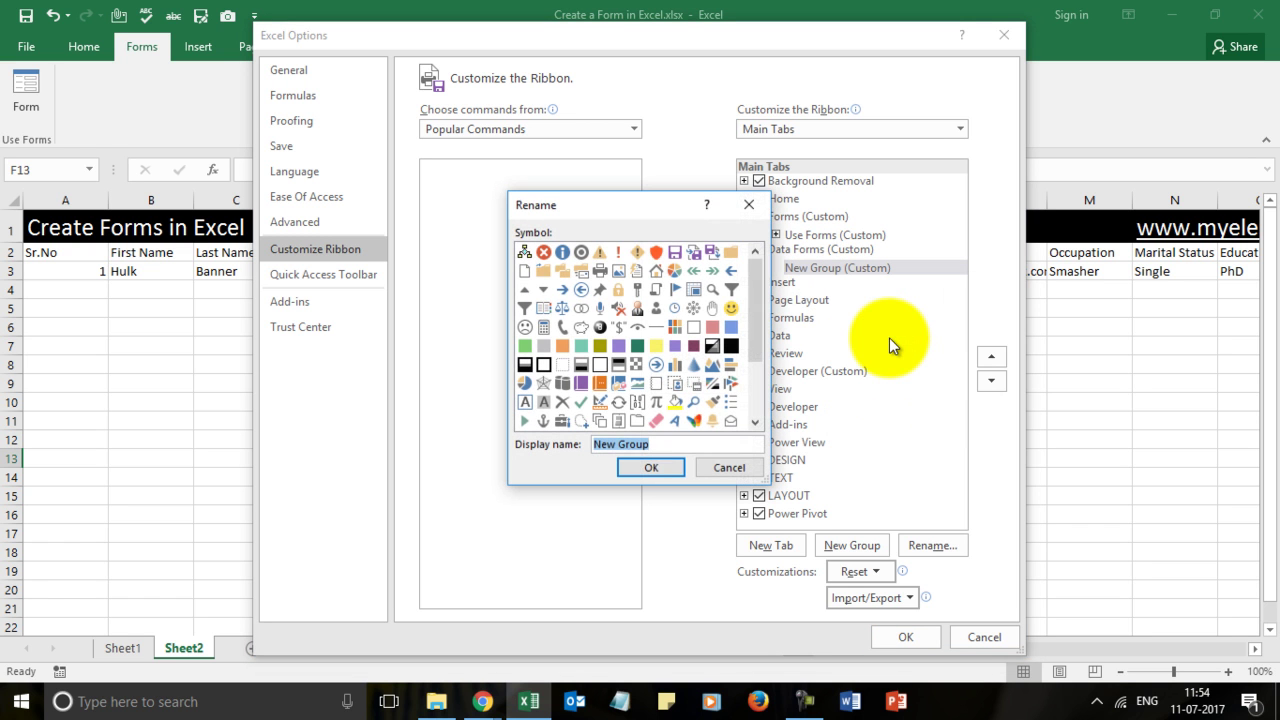
click(694, 288)
click(666, 443)
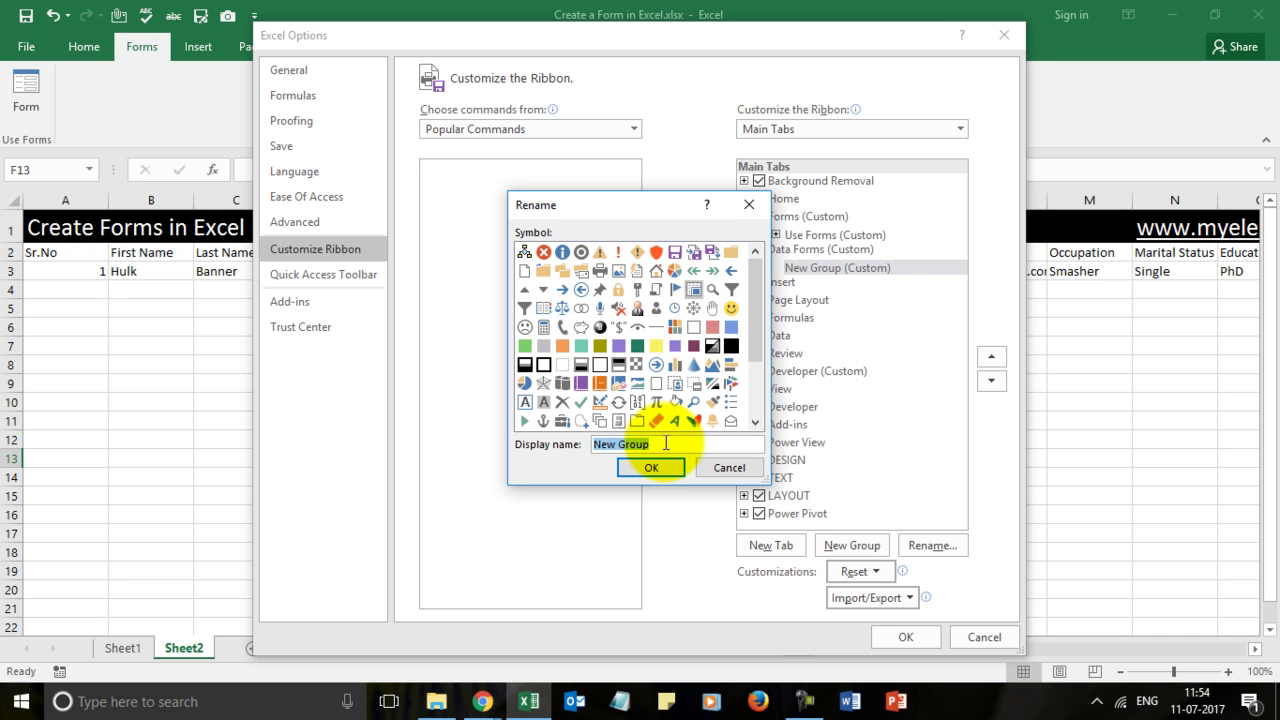
text(Data Forms)
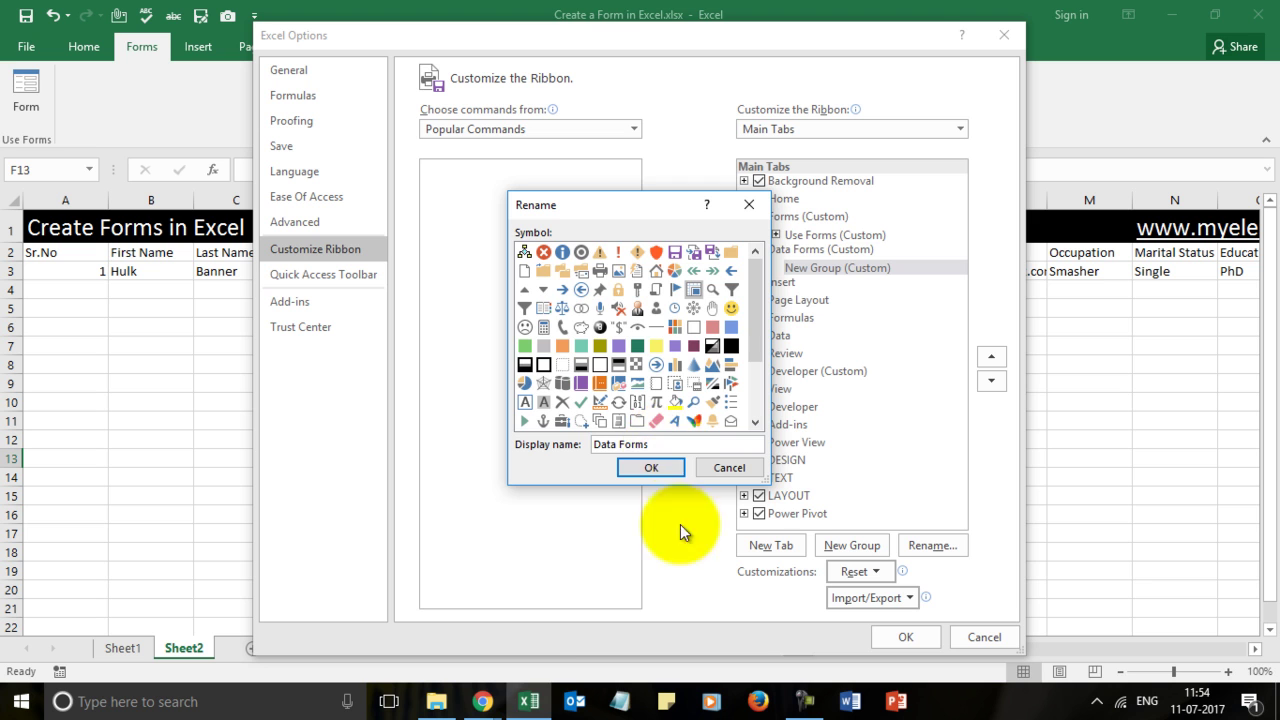
click(645, 467)
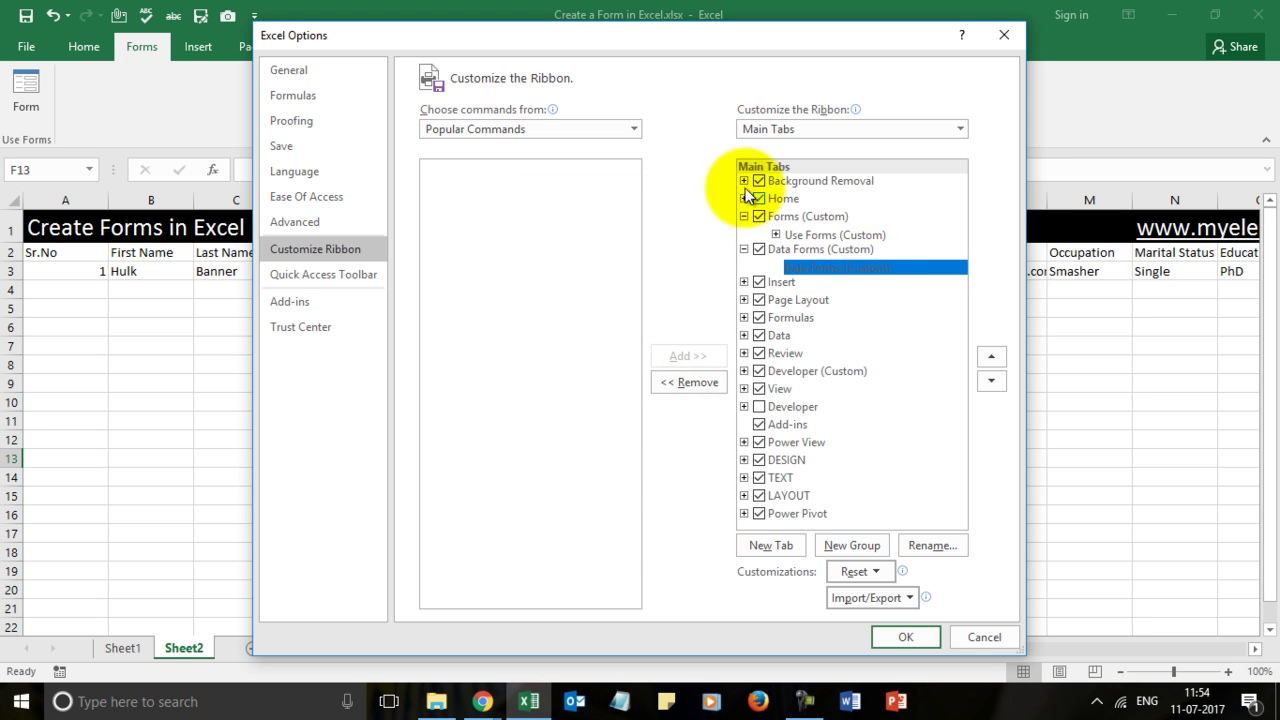
Add the Form command from All Commands into the Data Forms group and apply the changes
click(633, 130)
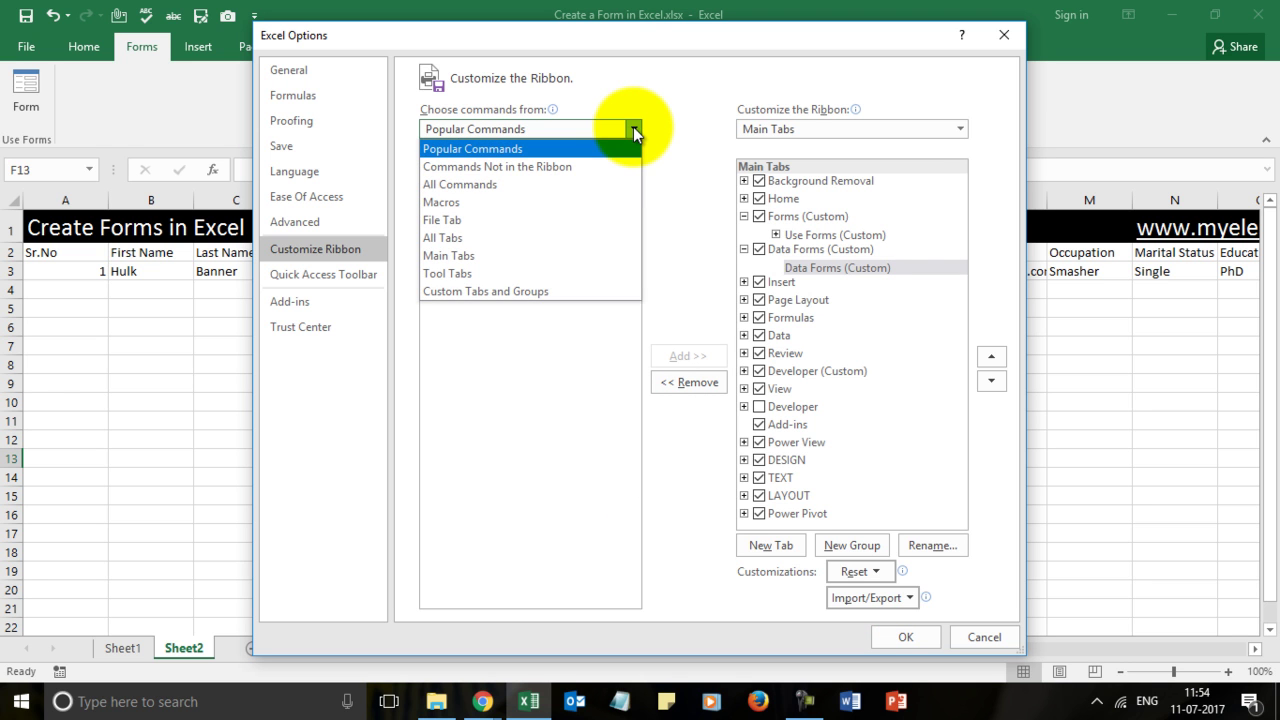
click(499, 182)
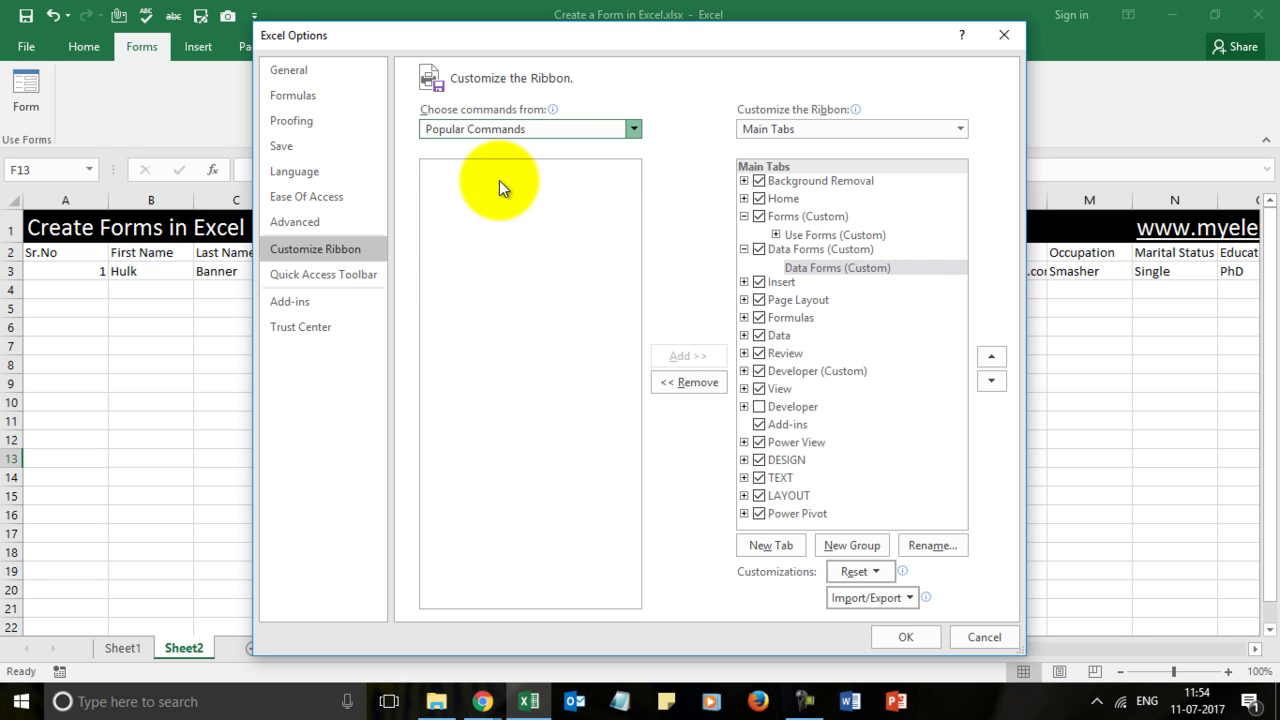
scroll(470, 420, down, 2)
click(478, 455)
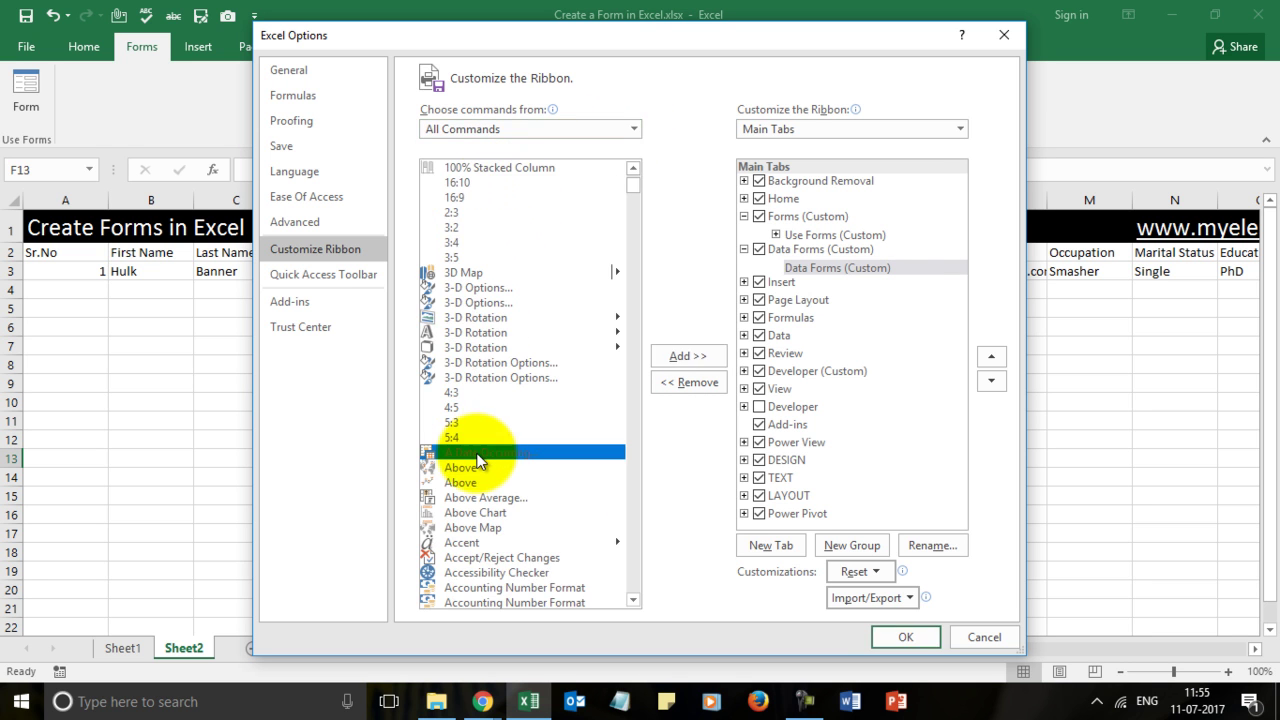
key(f)
scroll(479, 465, down, 7)
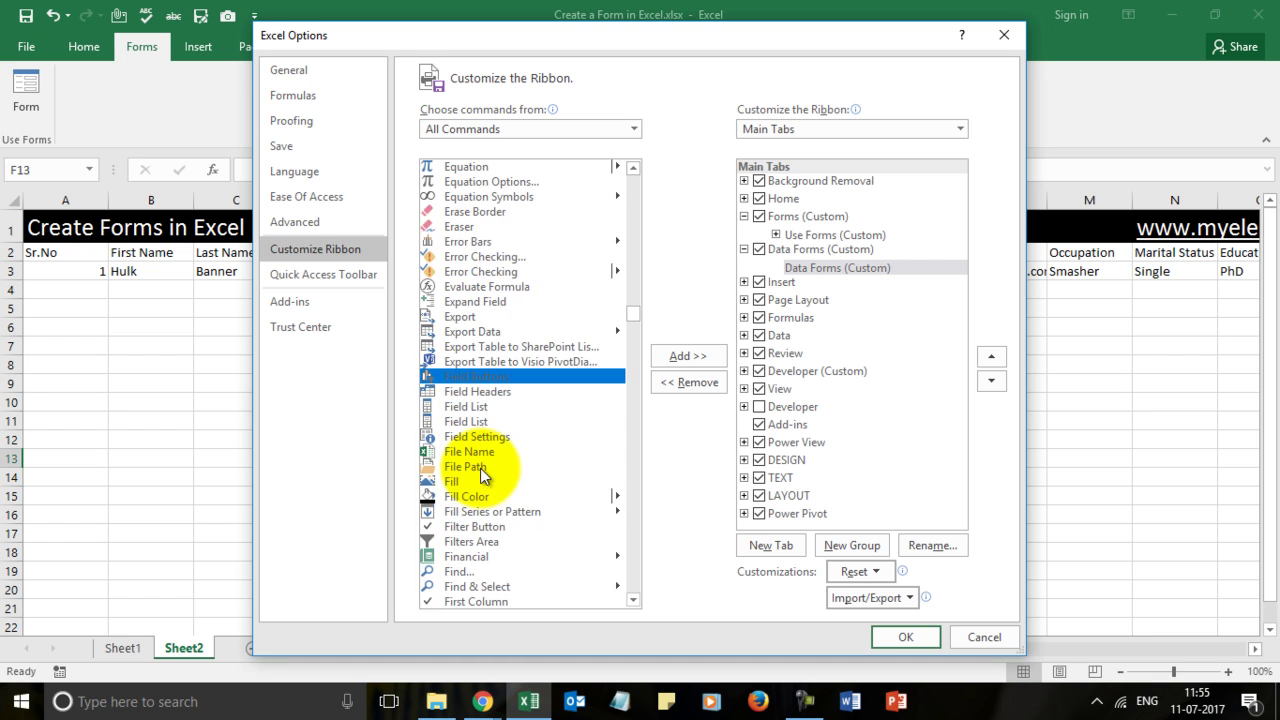
scroll(490, 490, down, 5)
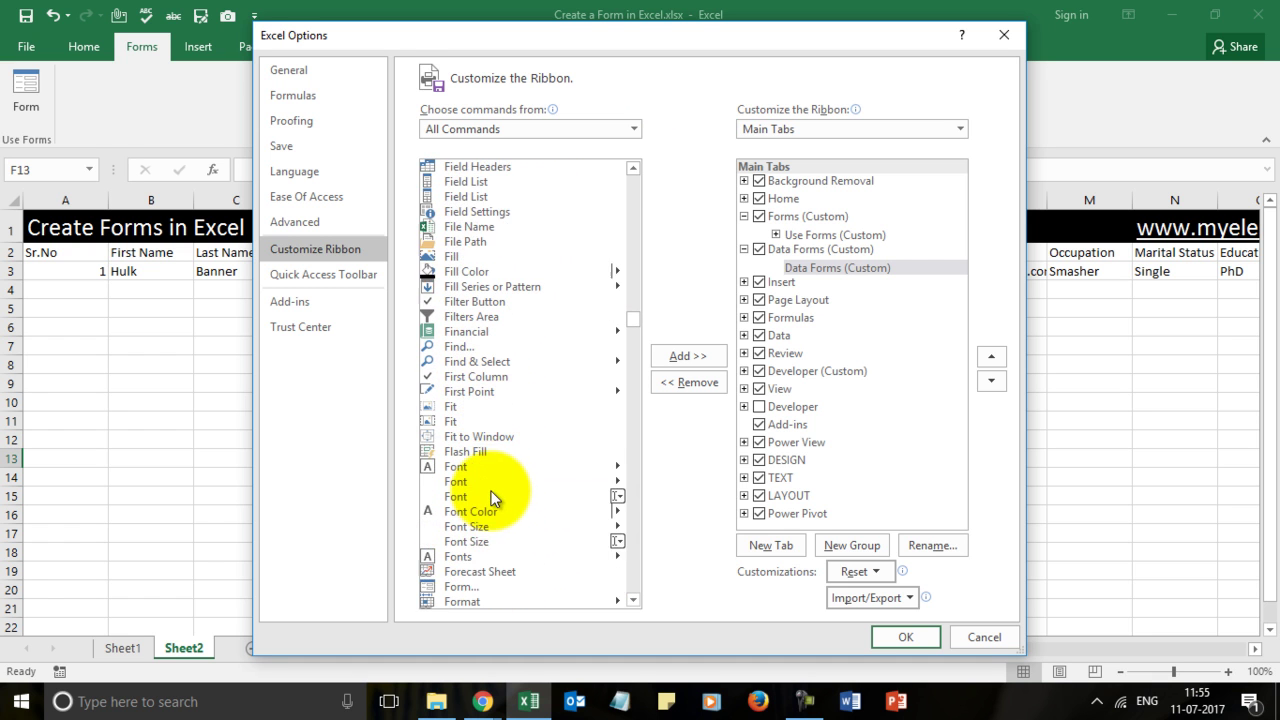
click(465, 497)
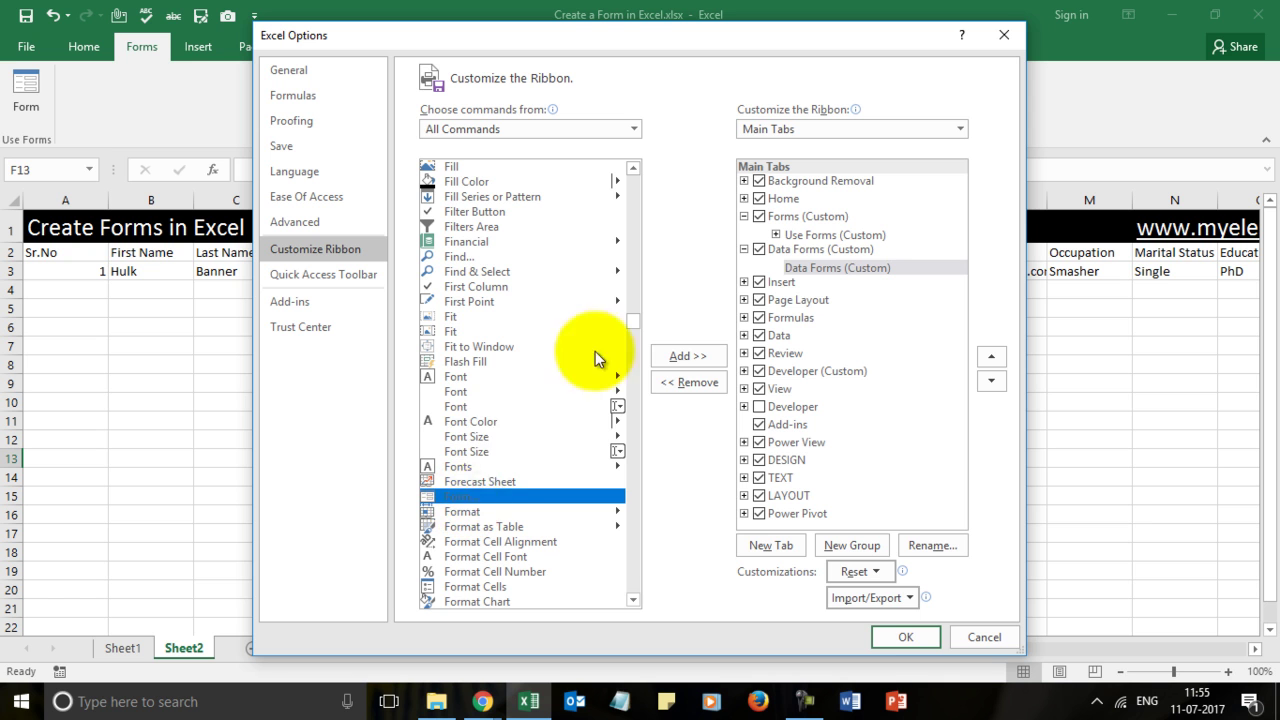
click(681, 358)
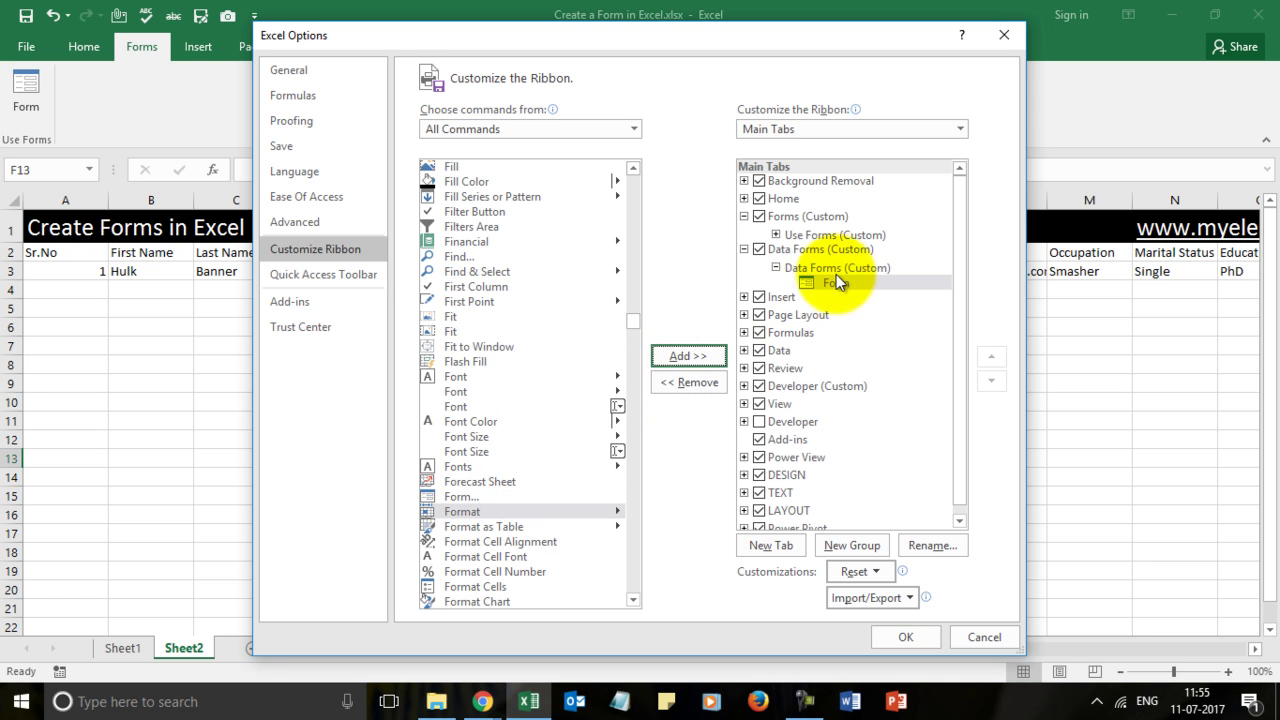
click(906, 637)
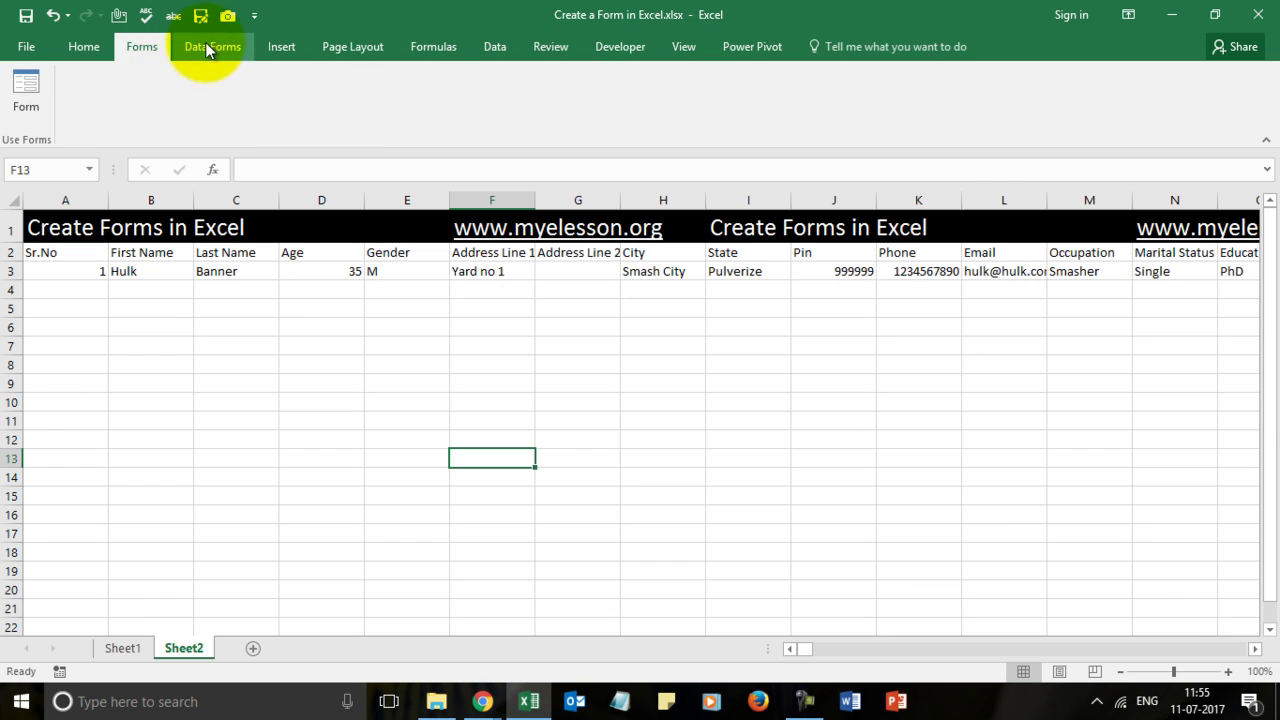
Show the Data Forms tab and select the row 2 headers from Sr.No to Education
click(204, 50)
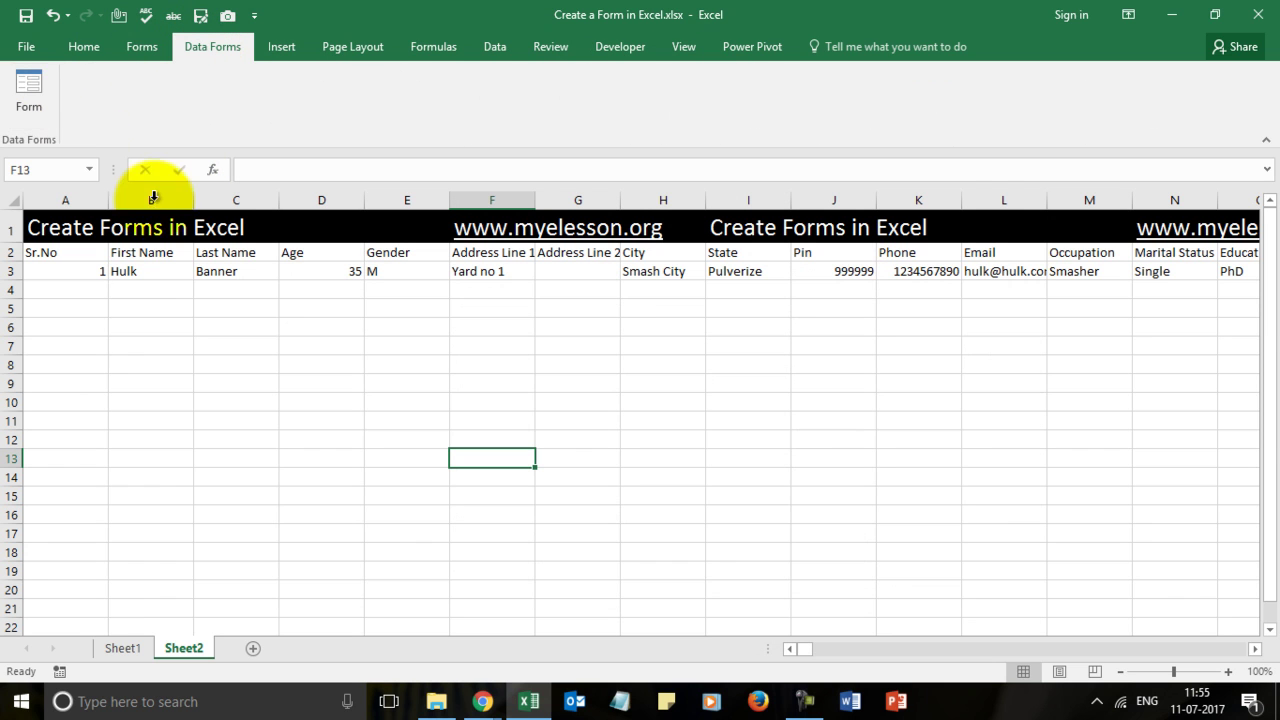
click(136, 254)
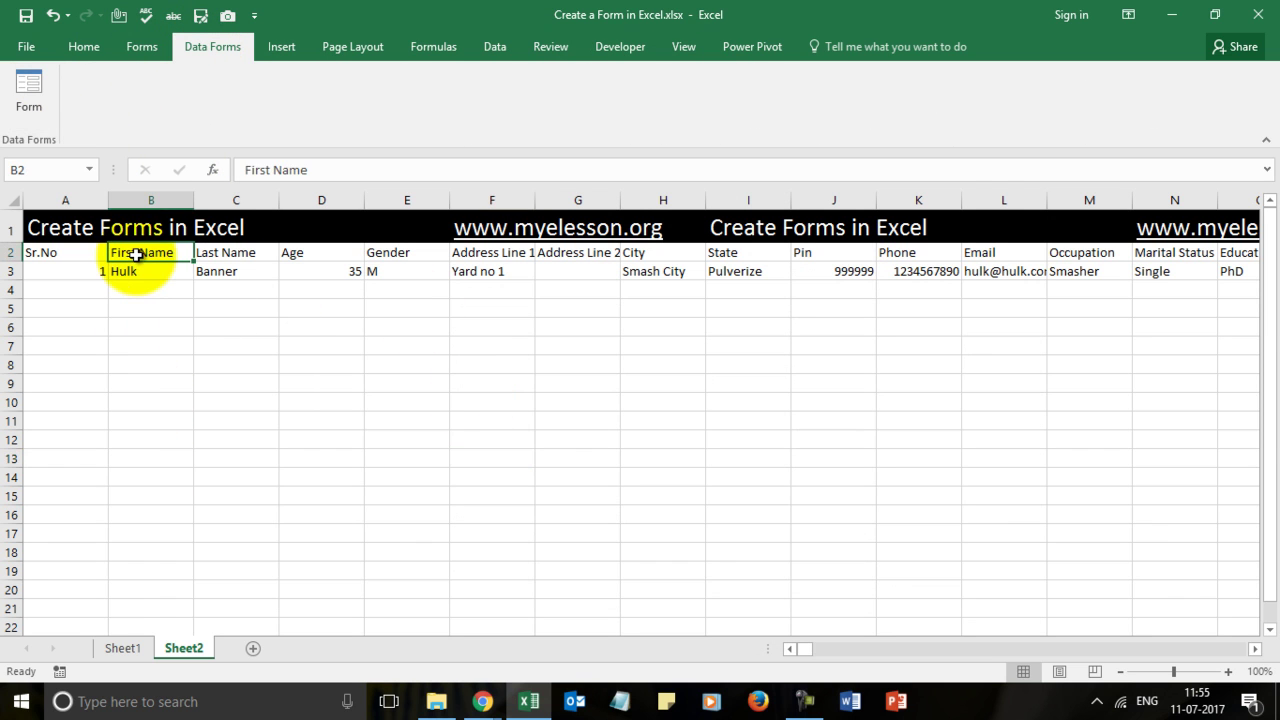
key(Left)
key(Right)
key(Right)
key(Right)
key(Right)
key(Right)
key(Right)
key(Right)
key(Left)
key(Left)
click(136, 254)
key(Left)
key(shift+Right)
key(shift+Right)
key(shift+Right)
key(shift+Right)
key(shift+Right)
key(shift+Right)
key(shift+Right)
key(shift+Right)
key(shift+Right)
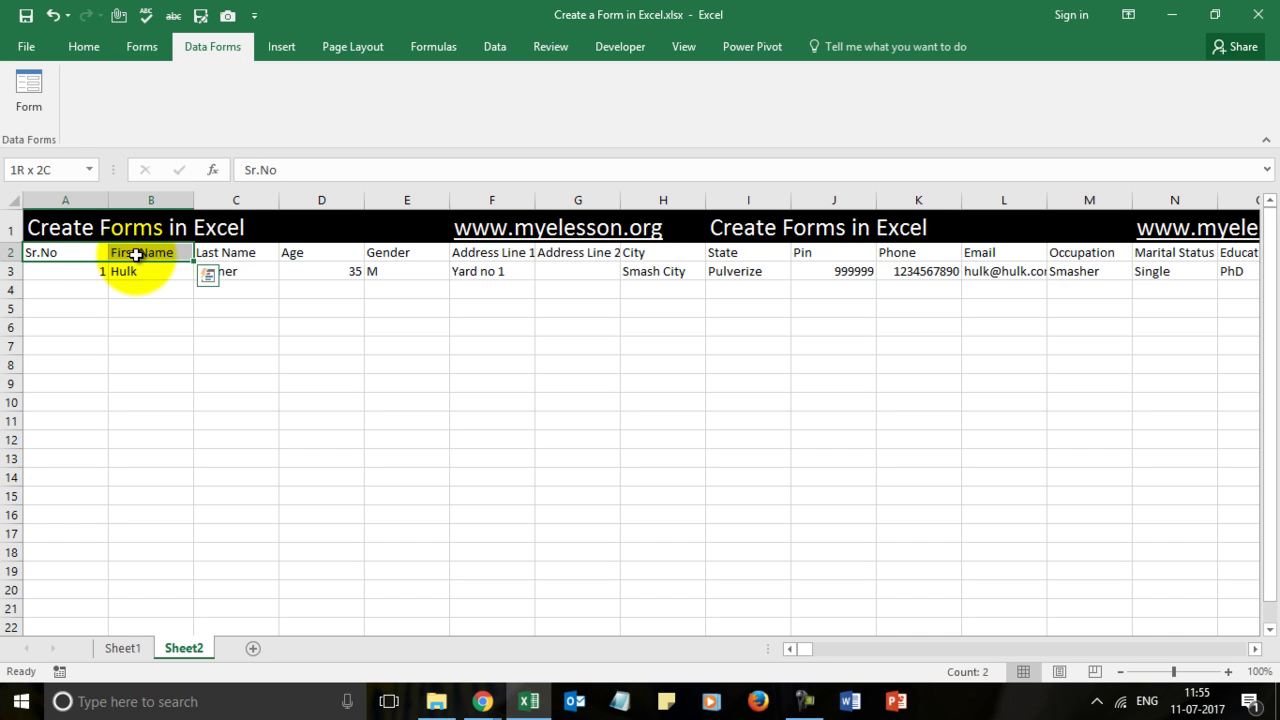
key(shift+Right)
key(shift+Right)
key(shift+Right)
key(shift+Right)
key(shift+Right)
key(shift+Right)
key(shift+Left)
key(shift+Left)
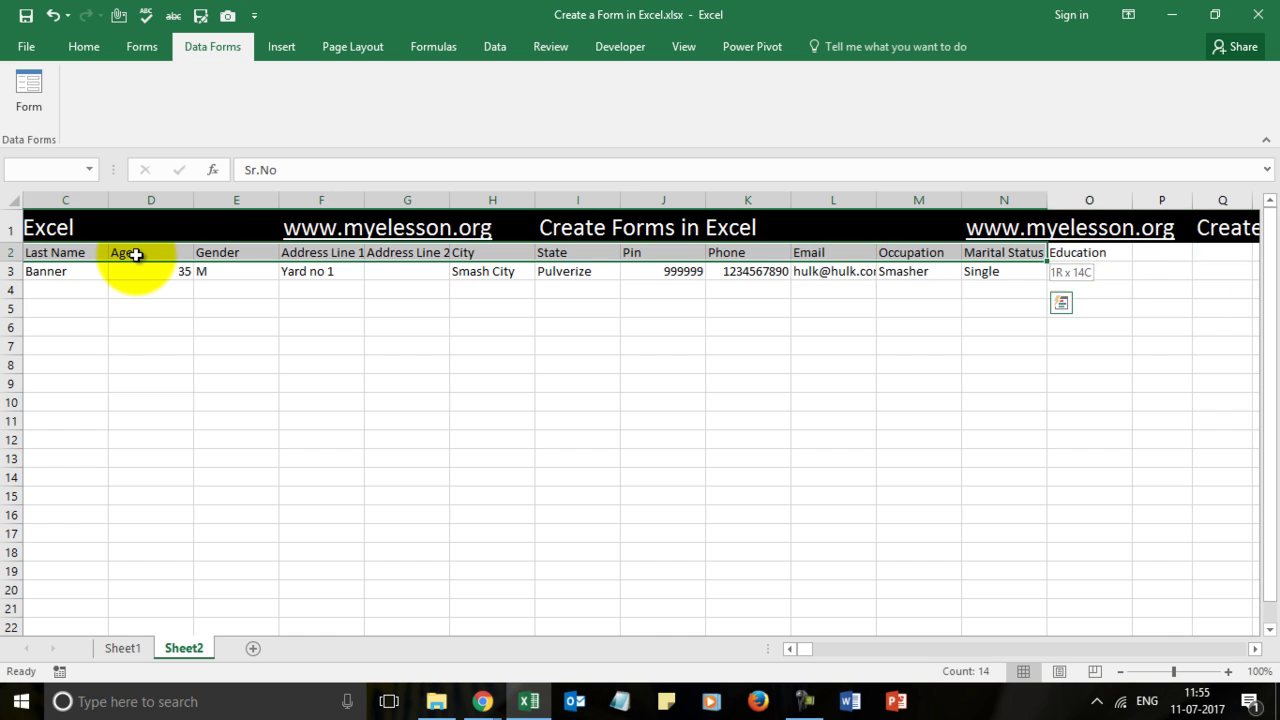
key(shift+Right)
Select A2:O3, covering the headers and Hulk's record row
key(Left)
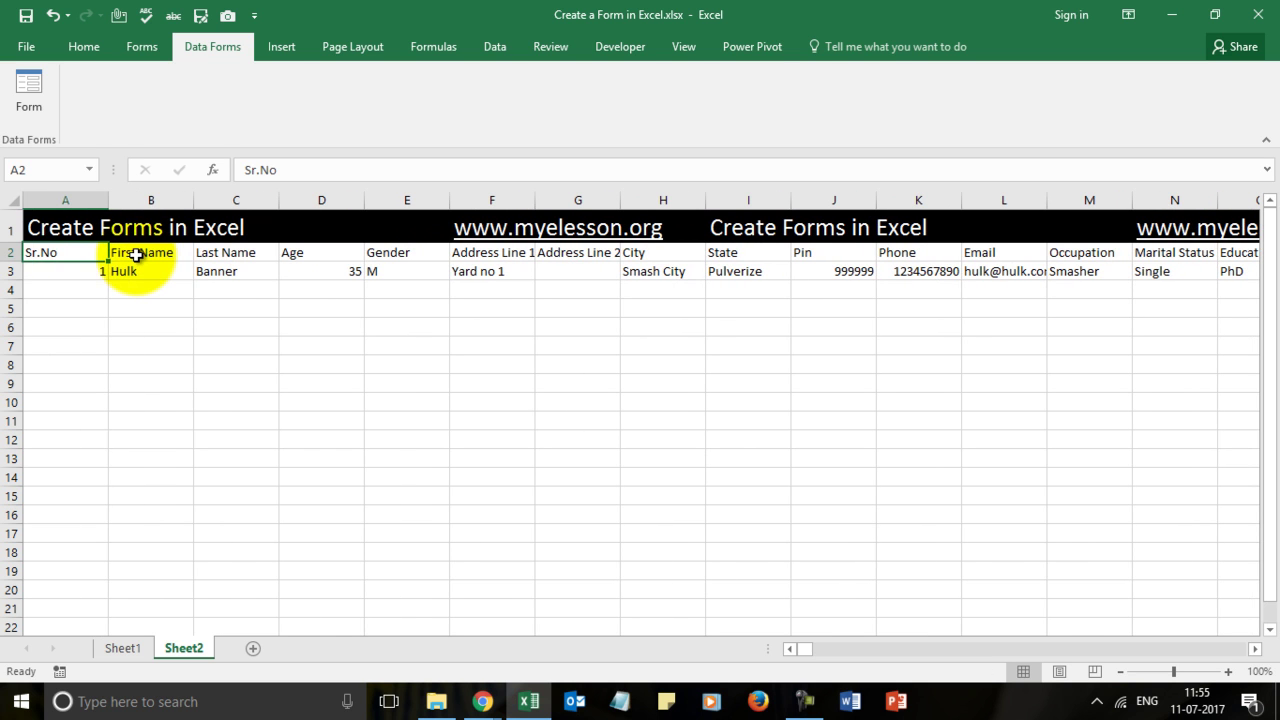
key(Down)
key(Right)
key(Left)
key(Up)
key(shift+Down)
key(shift+Right)
key(shift+Right)
key(shift+Right)
key(shift+Right)
key(shift+Right)
key(shift+Right)
key(shift+Right)
key(shift+Right)
key(shift+Right)
key(shift+Right)
key(shift+Right)
key(shift+Right)
key(shift+Right)
key(shift+Right)
key(shift+Right)
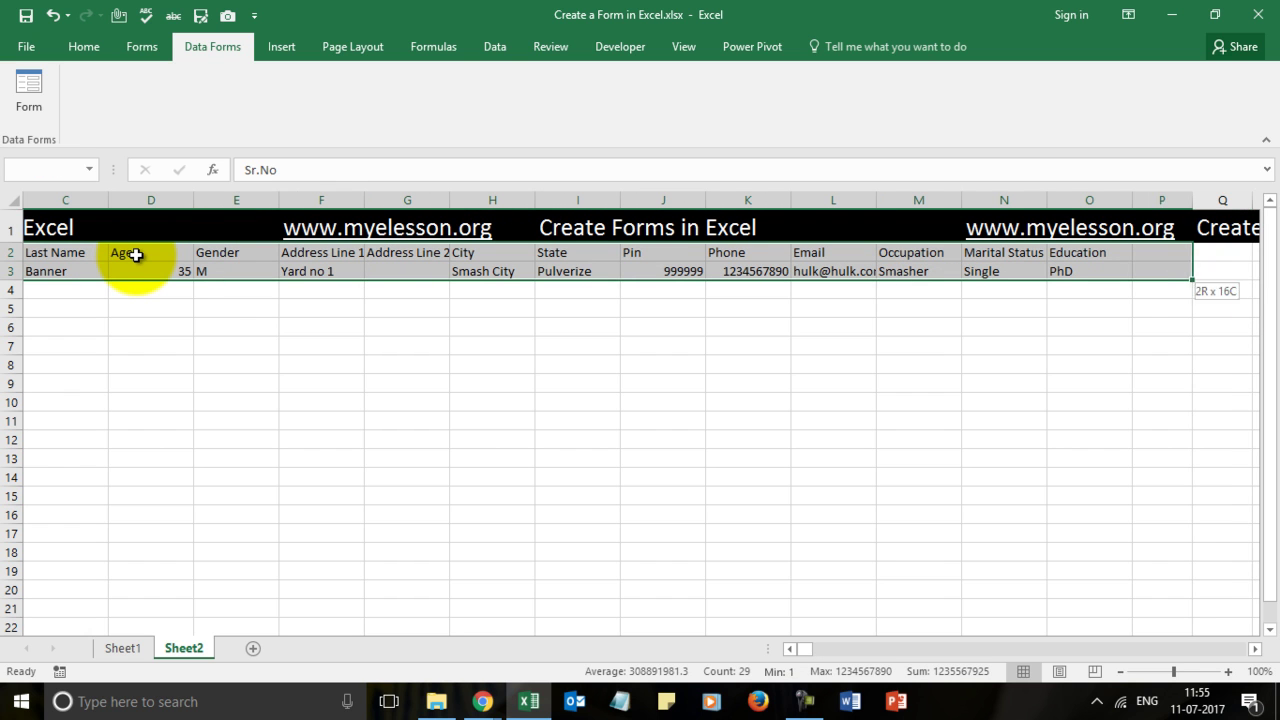
key(shift+Left)
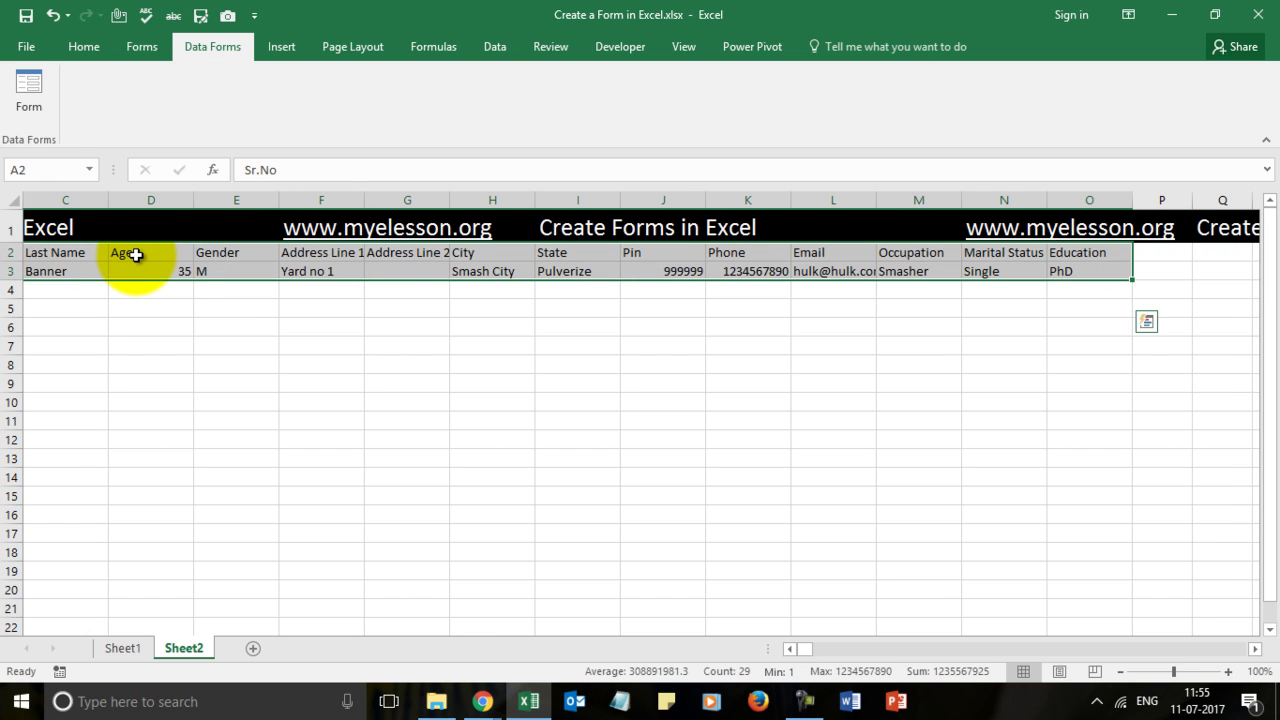
Format A2:O3 as a table with a blue style, keeping My table has headers ticked
click(90, 45)
click(814, 98)
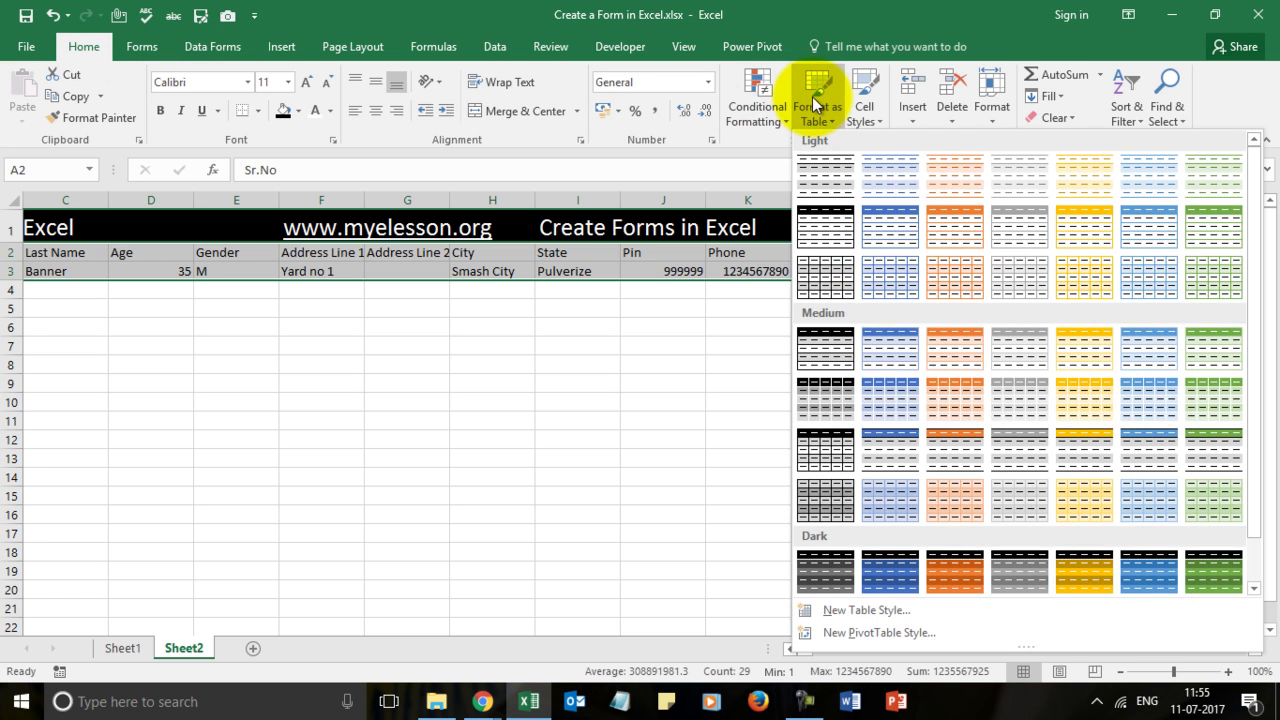
click(882, 227)
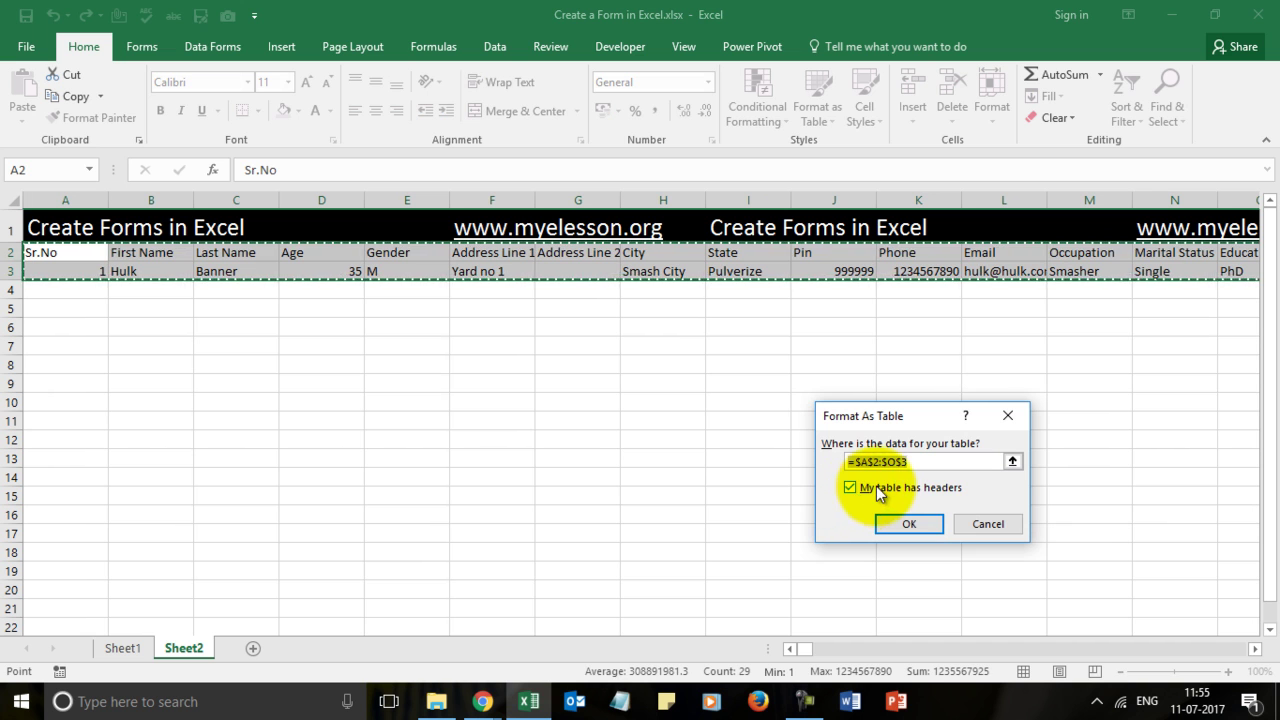
click(915, 526)
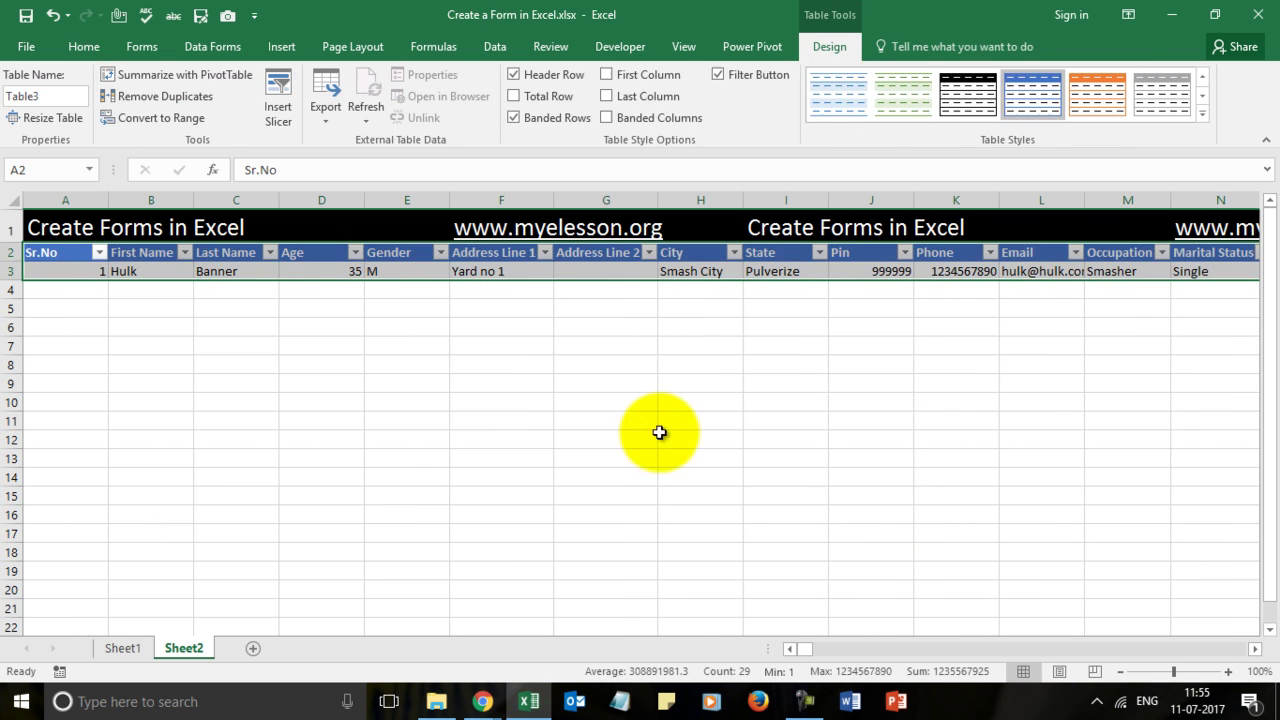
click(639, 420)
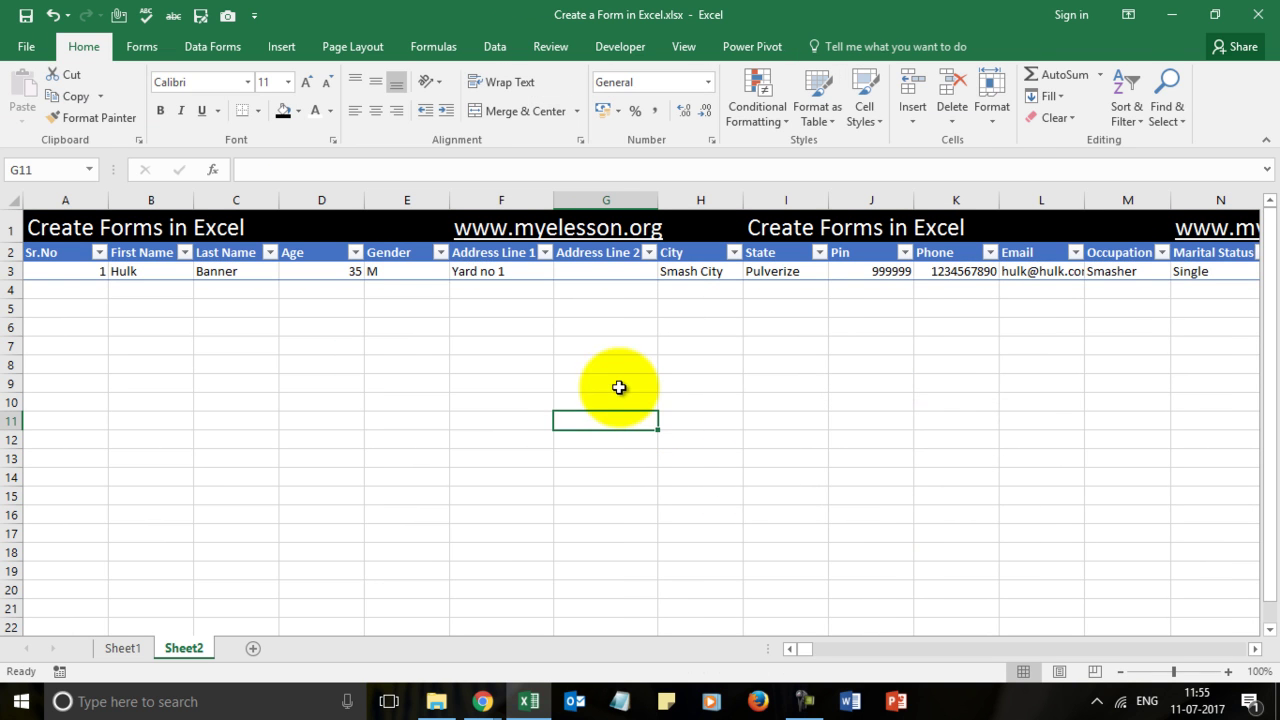
From a cell in Table3, open Form on the Data Forms tab, click New, then close it
click(459, 270)
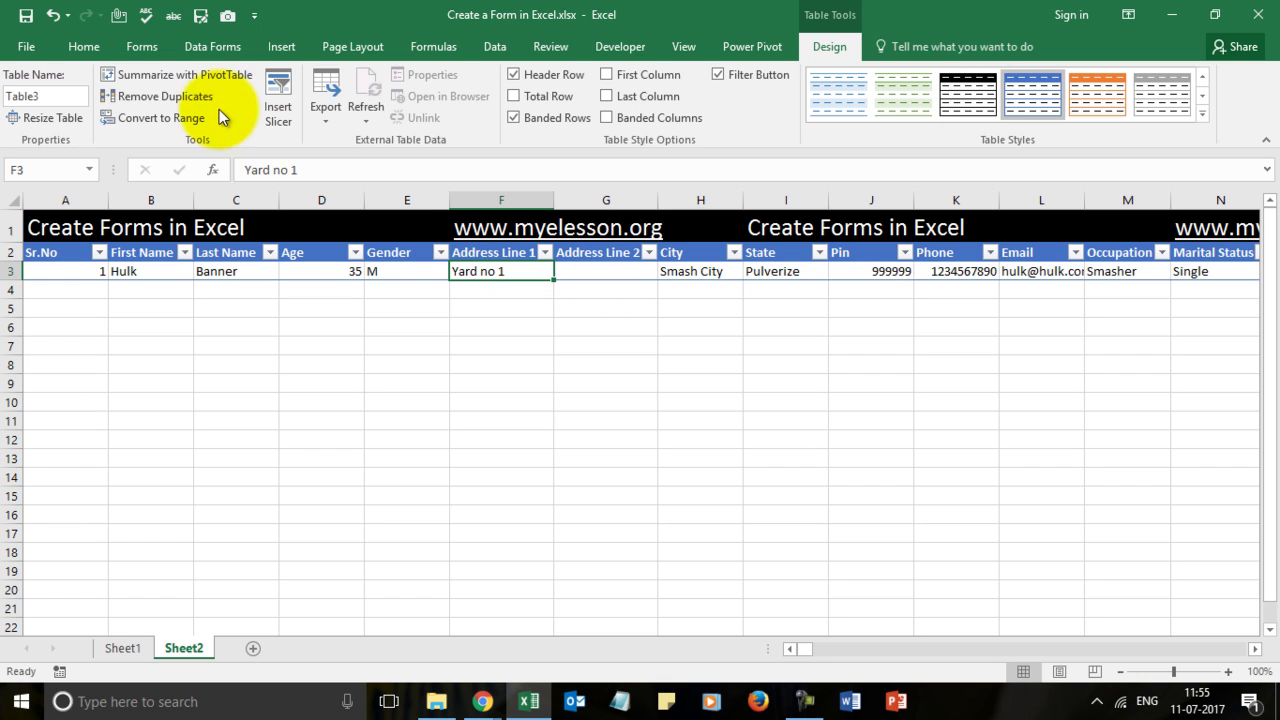
click(209, 46)
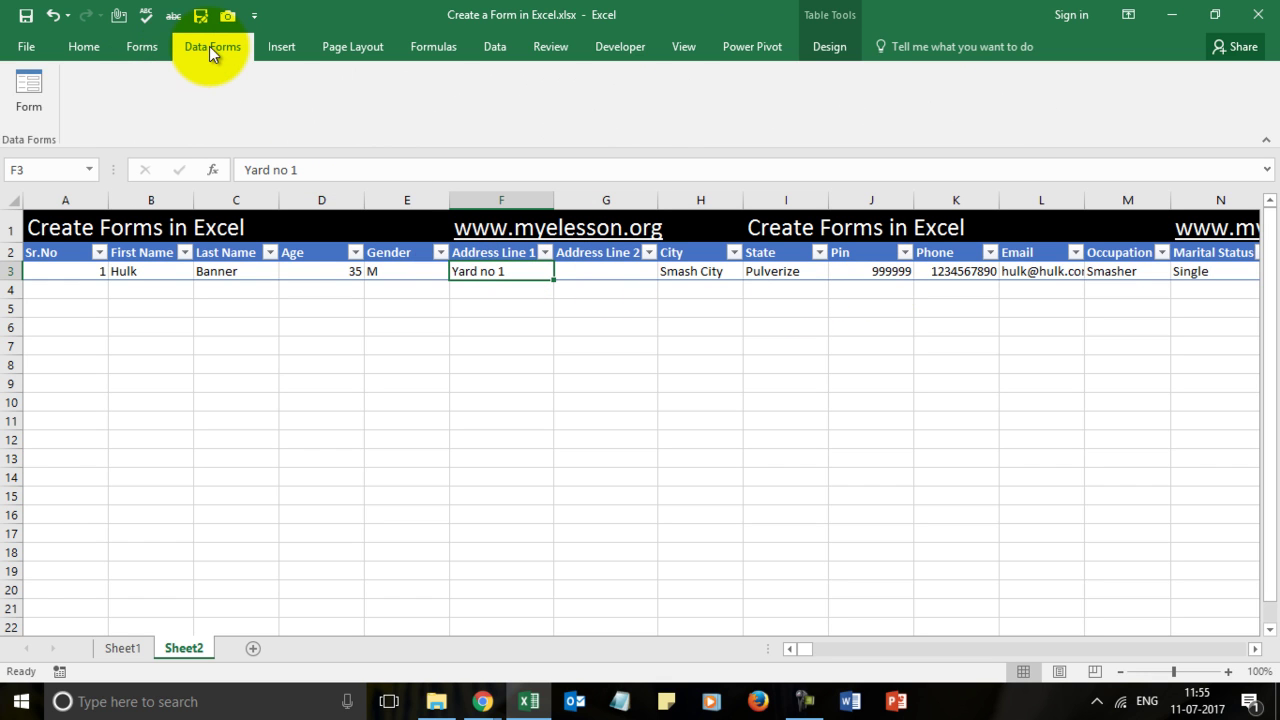
click(27, 100)
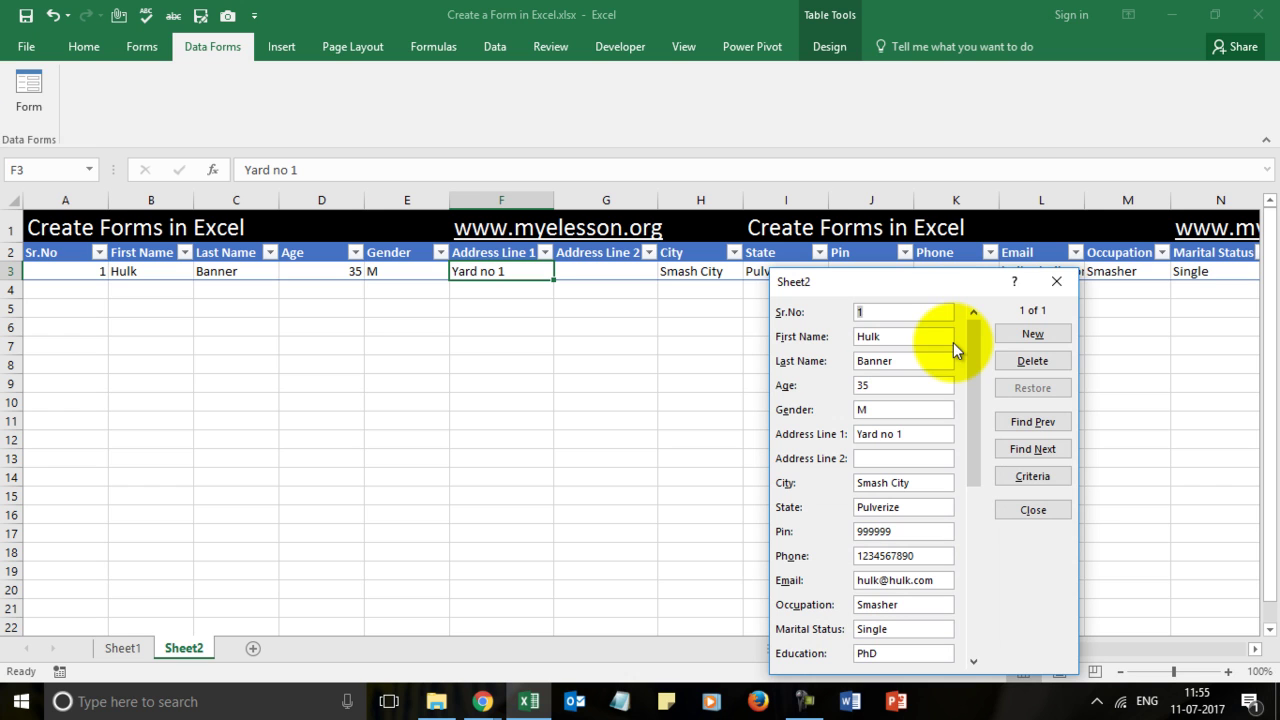
click(1021, 337)
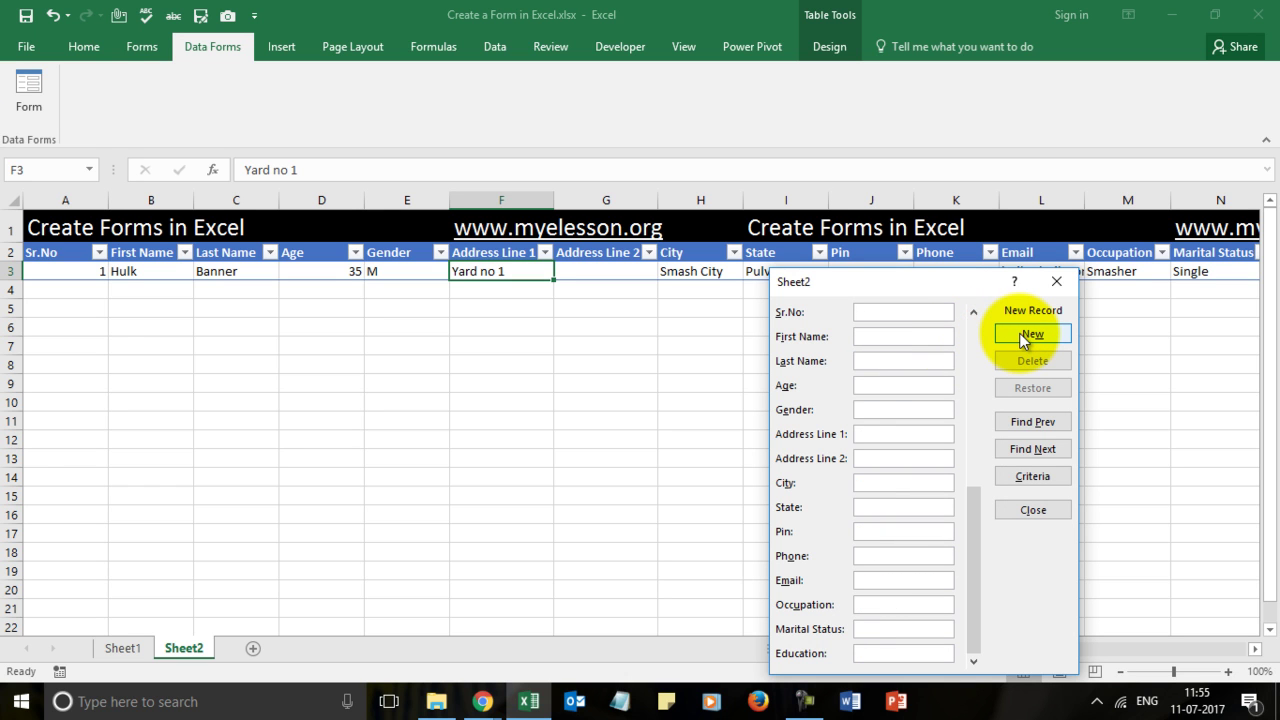
click(1056, 282)
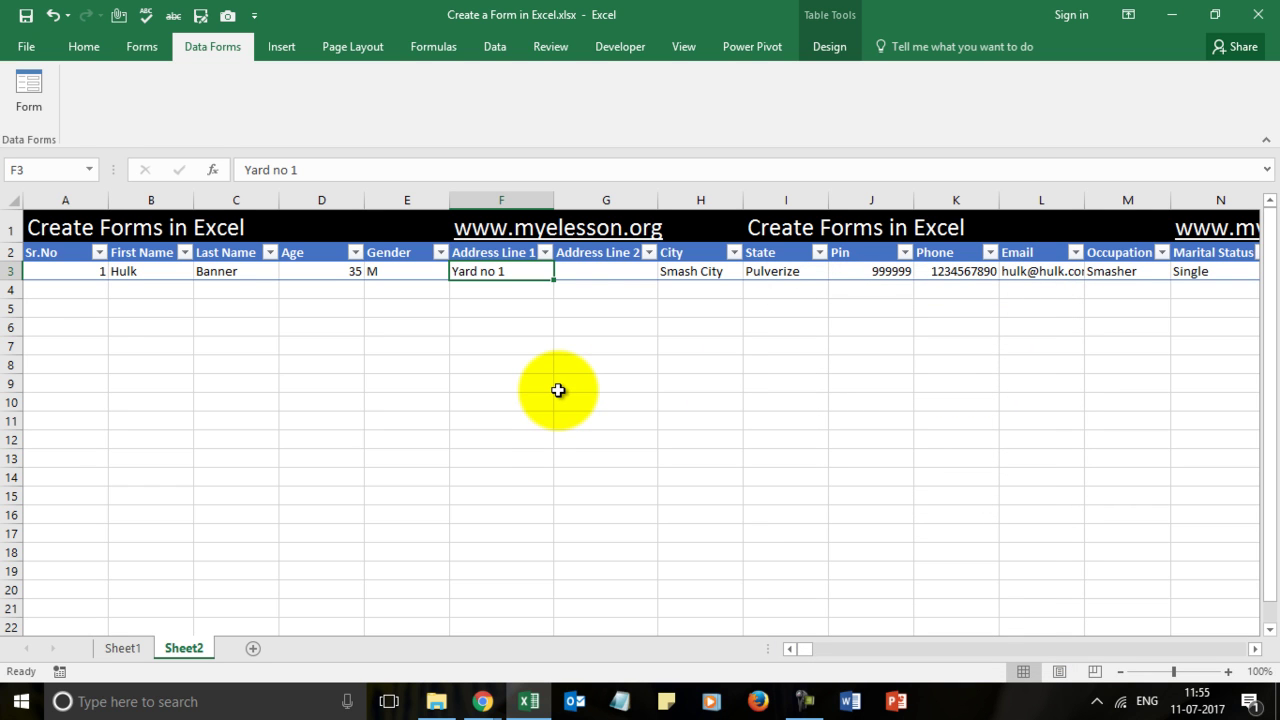